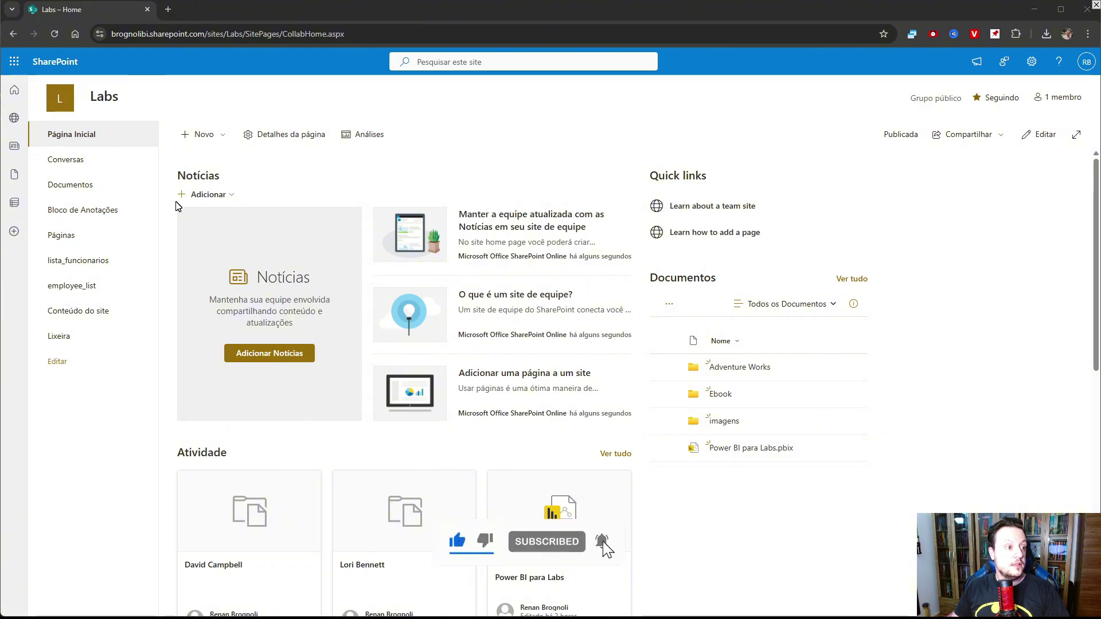
Step: View the Labs site's Documentos library and examine the site address on its home page
{"action": "left_click", "coordinate": [64, 185]}
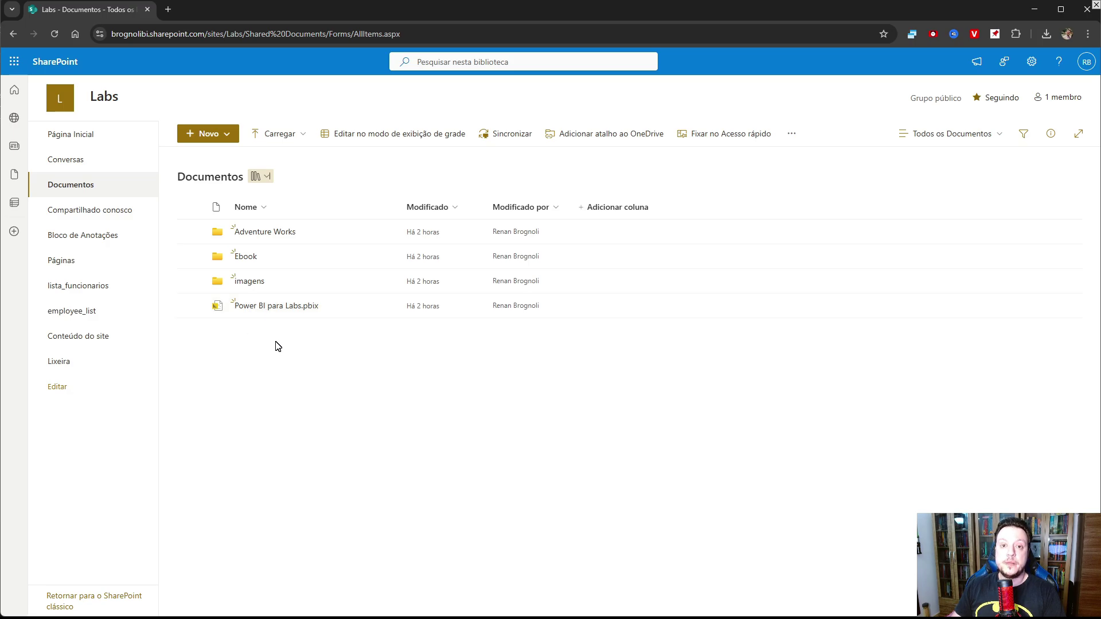
{"action": "left_click", "coordinate": [66, 135]}
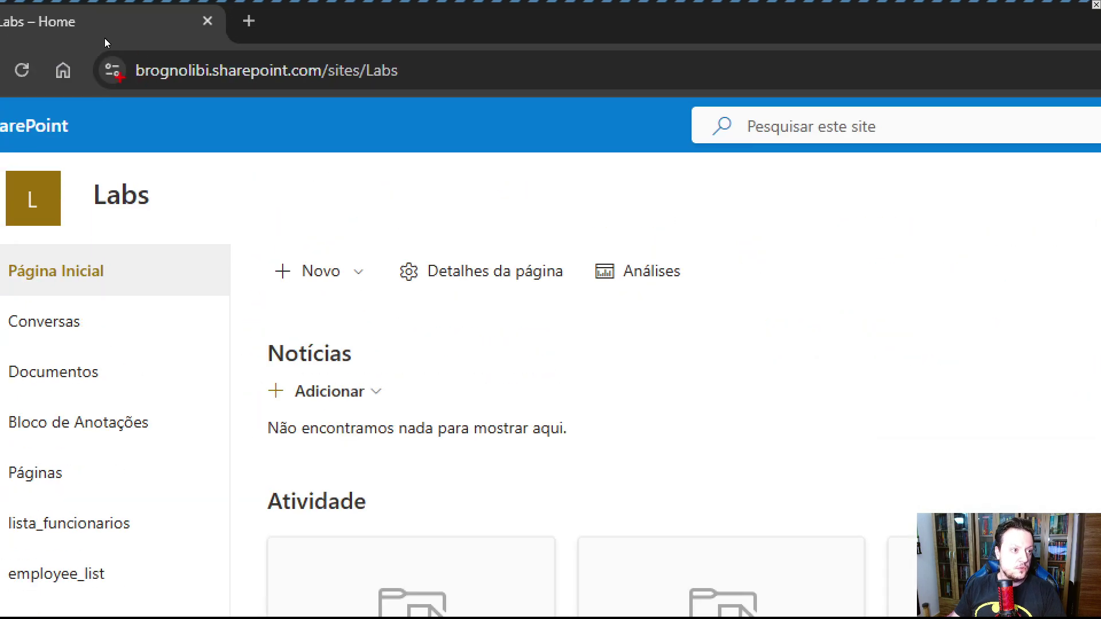
{"action": "left_click_drag", "start_coordinate": [137, 81], "coordinate": [211, 81]}
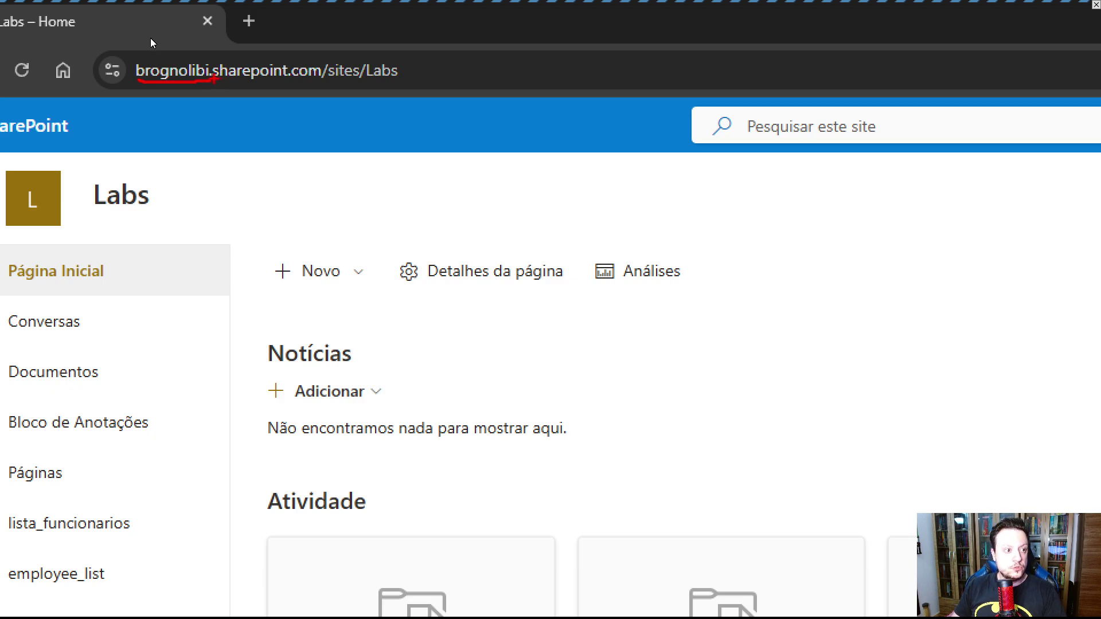
{"action": "left_click_drag", "start_coordinate": [213, 78], "coordinate": [356, 82]}
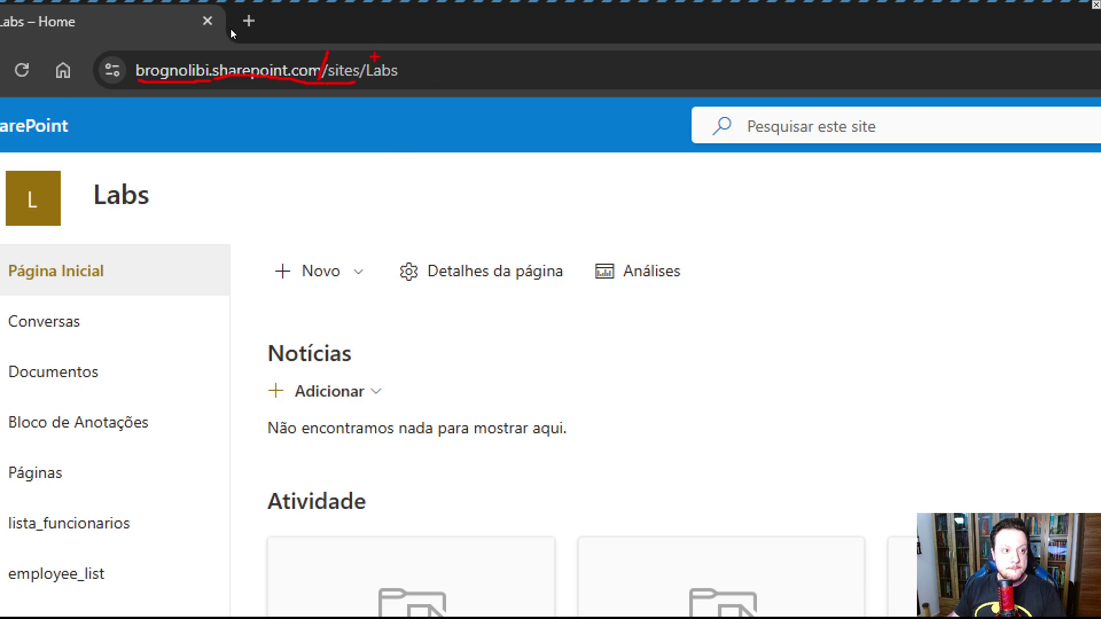
{"action": "mouse_move", "coordinate": [371, 56]}
{"action": "left_mouse_down"}
{"action": "mouse_move", "coordinate": [362, 72]}
{"action": "mouse_move", "coordinate": [401, 83]}
{"action": "left_mouse_up"}
{"action": "mouse_move", "coordinate": [85, 209]}
{"action": "left_mouse_down"}
{"action": "mouse_move", "coordinate": [177, 208]}
{"action": "mouse_move", "coordinate": [60, 164]}
{"action": "mouse_move", "coordinate": [89, 227]}
{"action": "left_mouse_up"}
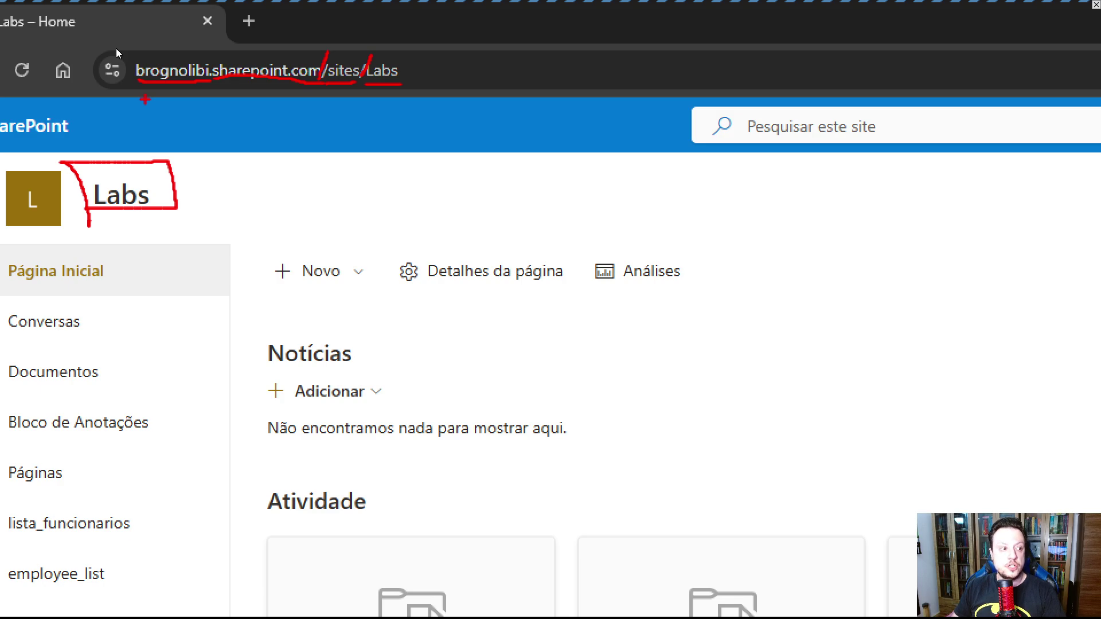
{"action": "key", "text": "Escape"}
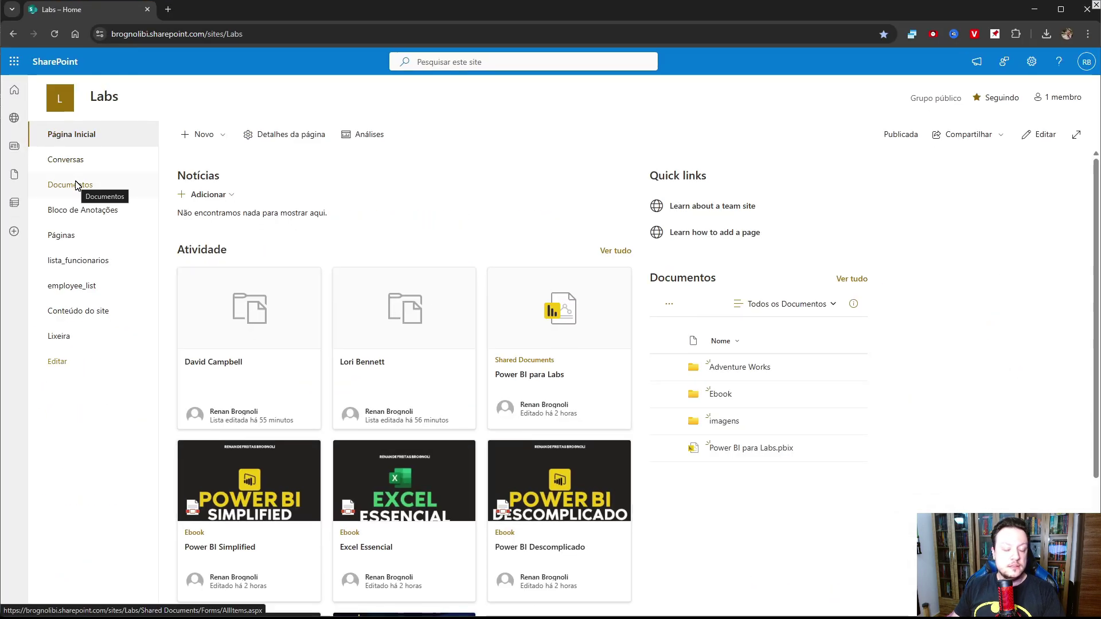
Step: Switch to Power BI Desktop and start a new data connection with the Pasta do SharePoint connector
{"action": "key", "text": "alt+Tab"}
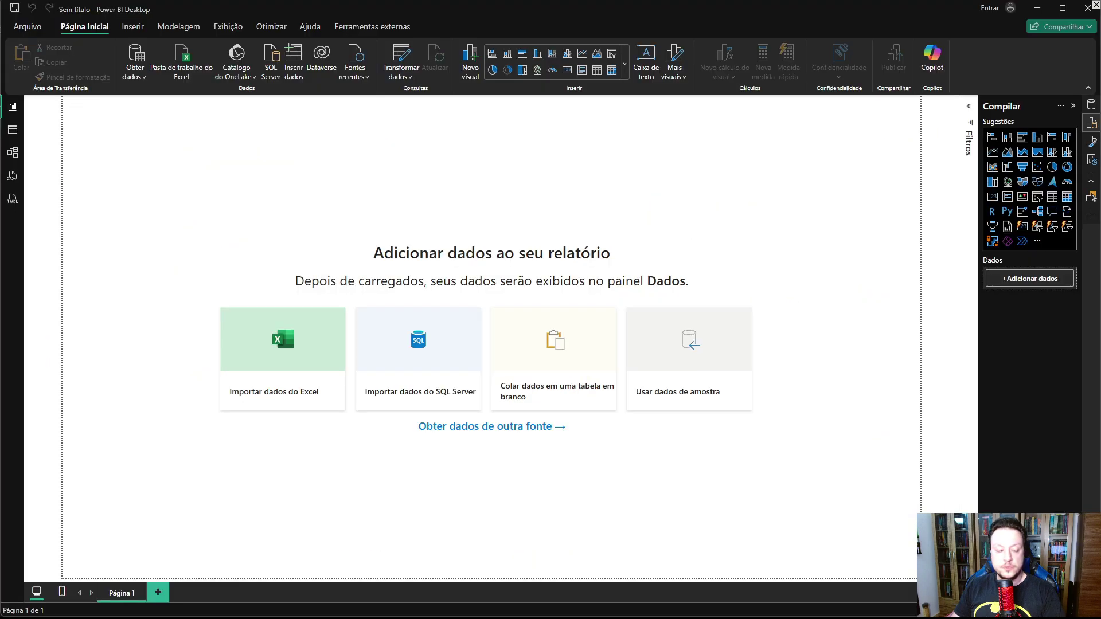
{"action": "left_click", "coordinate": [136, 73]}
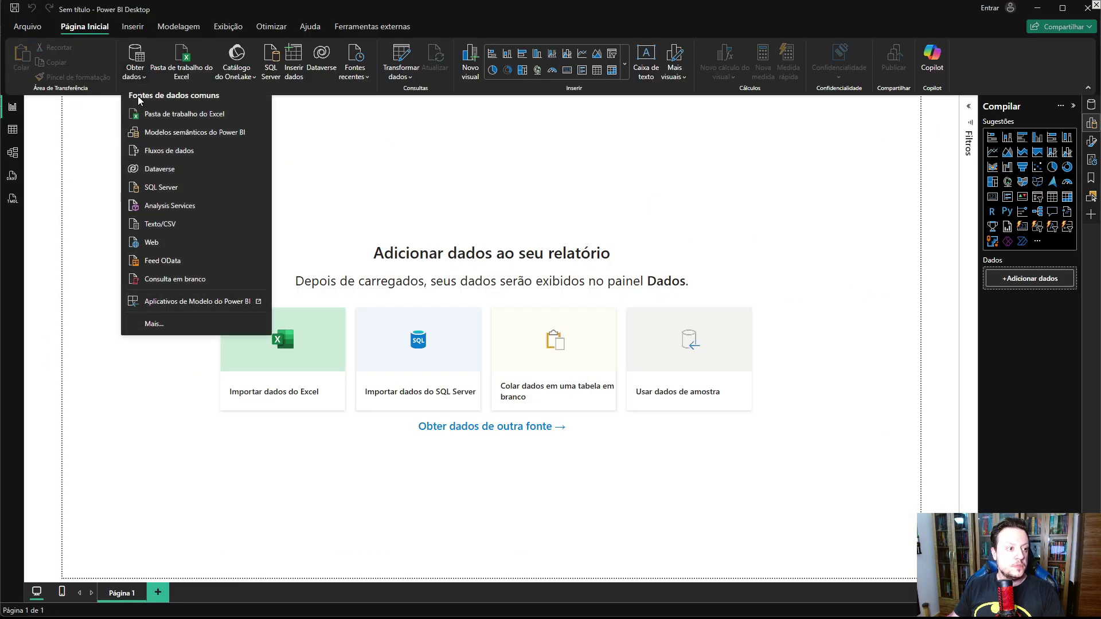
{"action": "left_click", "coordinate": [162, 323]}
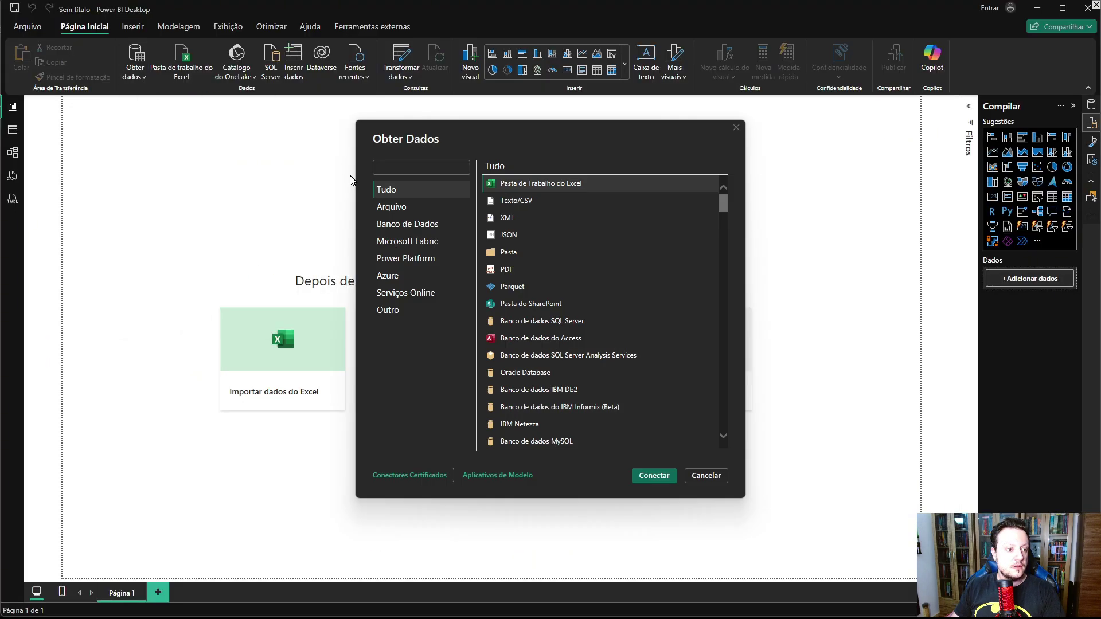
{"action": "type", "text": "share"}
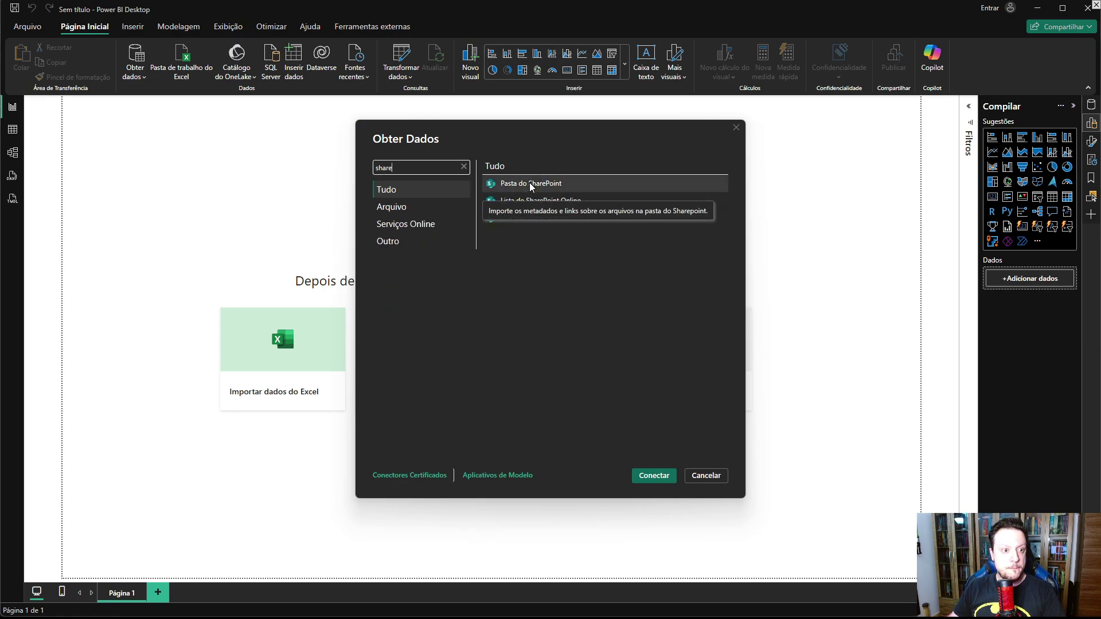
{"action": "left_click", "coordinate": [552, 182]}
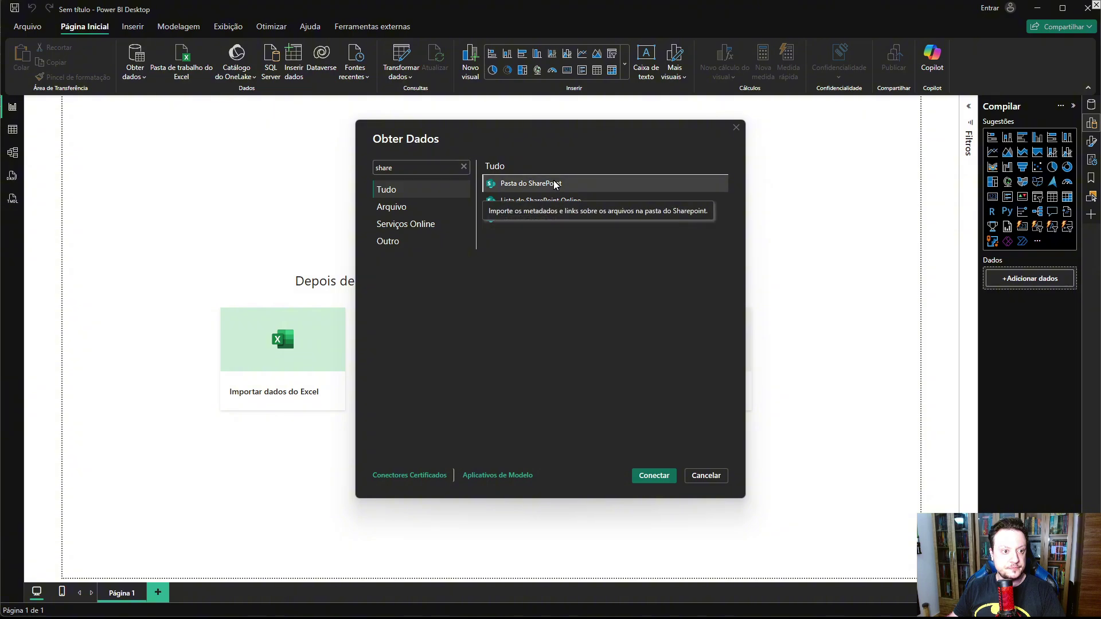
{"action": "left_click", "coordinate": [646, 479]}
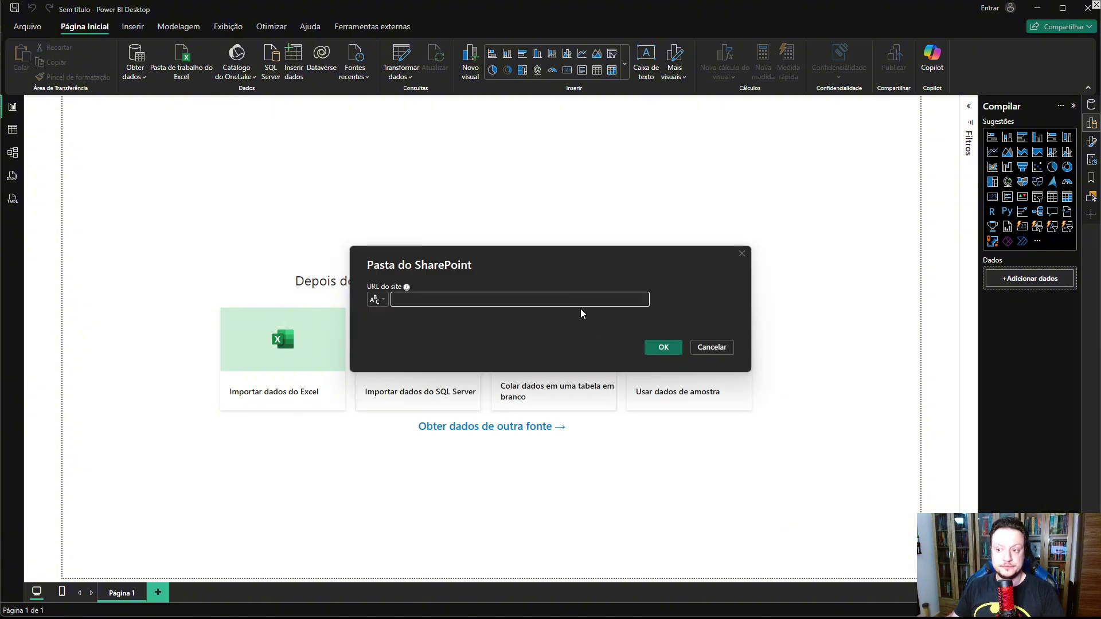
{"action": "key", "text": "alt+Tab"}
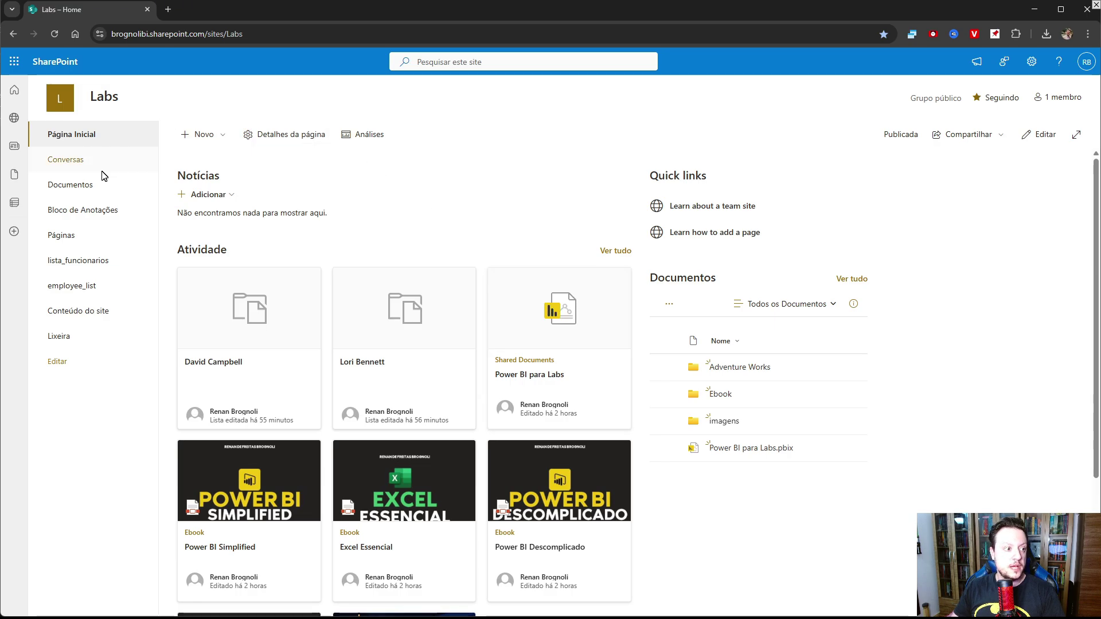
{"action": "left_click", "coordinate": [89, 186]}
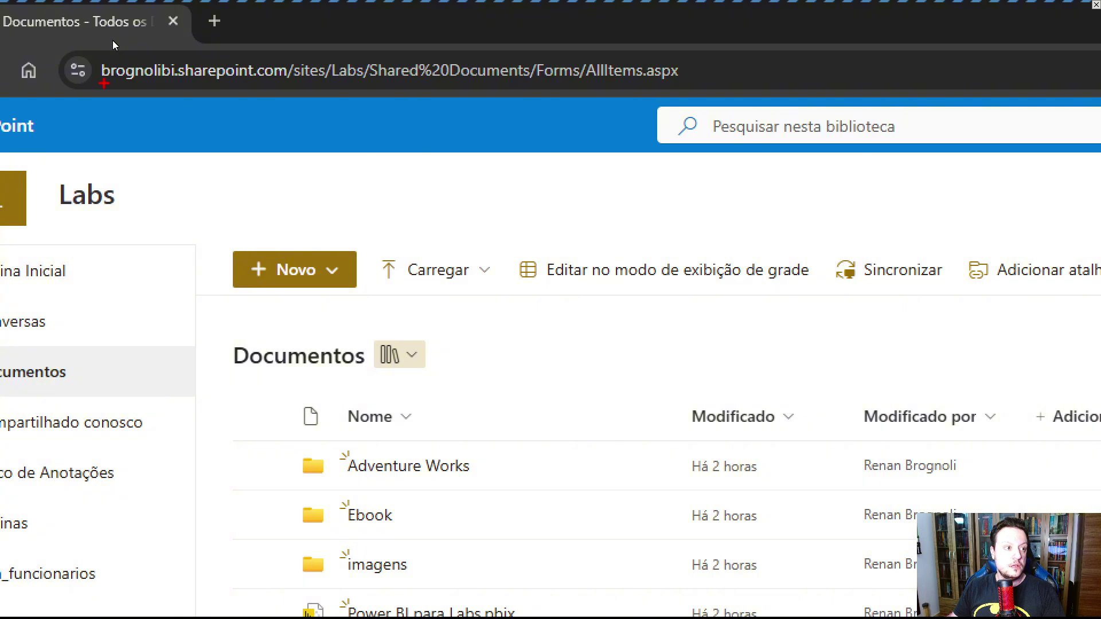
{"action": "left_click_drag", "start_coordinate": [104, 83], "coordinate": [254, 89]}
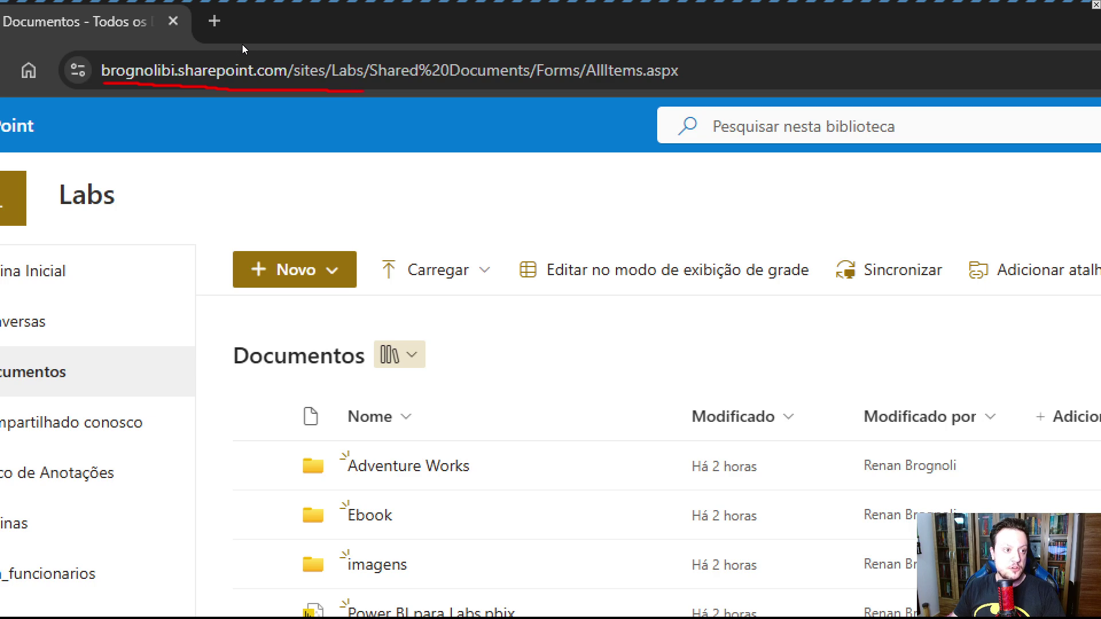
{"action": "left_click_drag", "start_coordinate": [364, 92], "coordinate": [371, 49]}
{"action": "mouse_move", "coordinate": [246, 23]}
{"action": "left_mouse_down"}
{"action": "mouse_move", "coordinate": [157, 18]}
{"action": "mouse_move", "coordinate": [114, 26]}
{"action": "mouse_move", "coordinate": [110, 45]}
{"action": "left_mouse_up"}
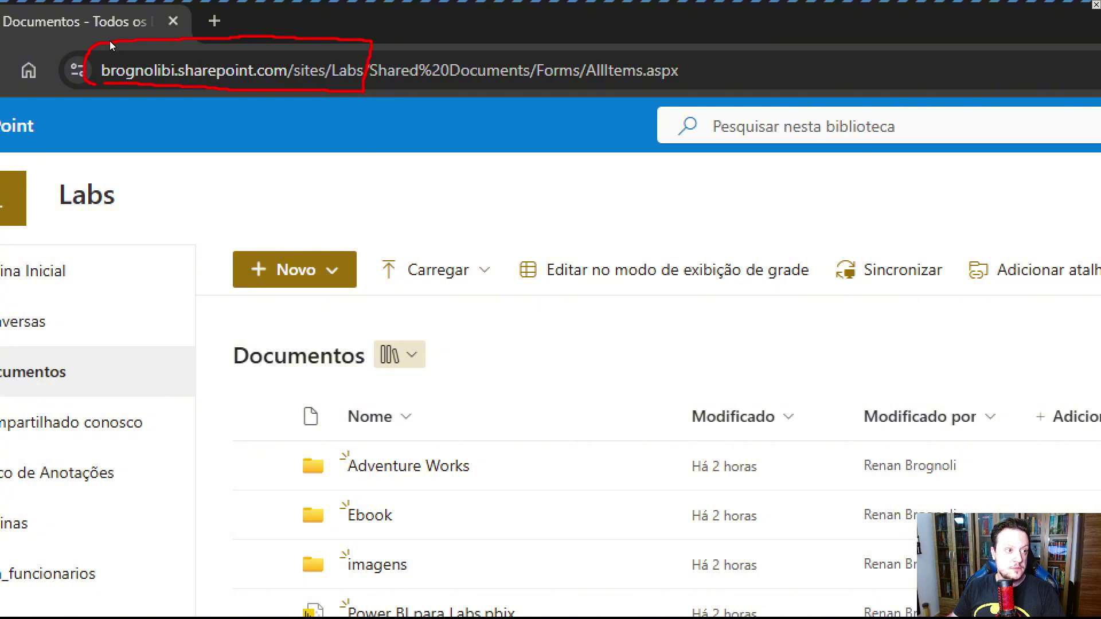
{"action": "left_click_drag", "start_coordinate": [96, 84], "coordinate": [124, 87]}
{"action": "left_click_drag", "start_coordinate": [368, 74], "coordinate": [685, 75]}
{"action": "left_click_drag", "start_coordinate": [379, 74], "coordinate": [763, 58]}
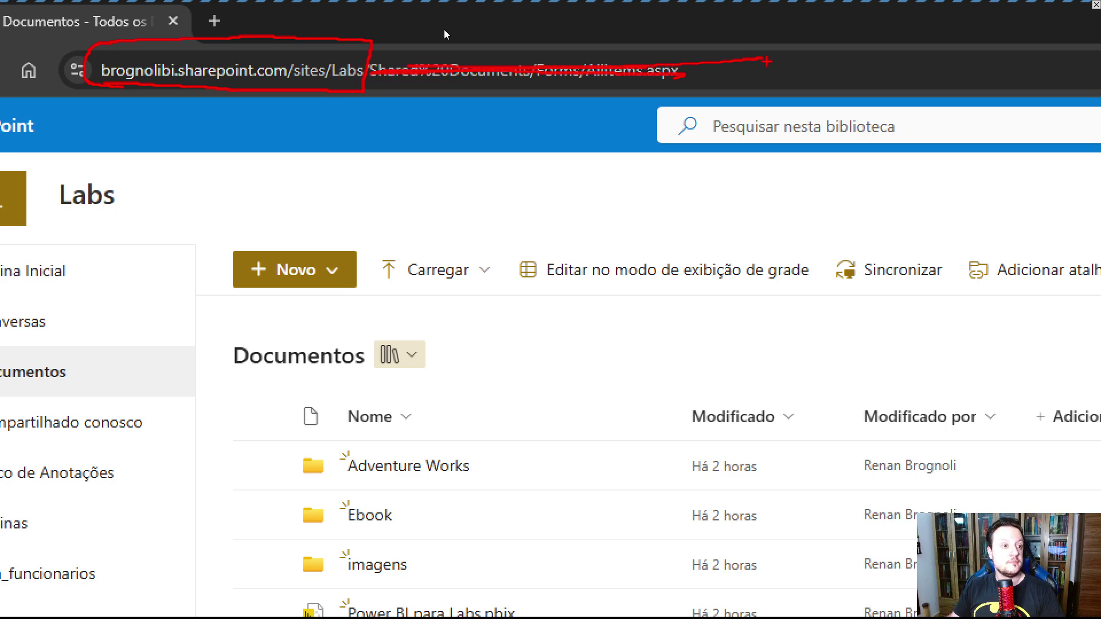
{"action": "key", "text": "Escape"}
{"action": "left_click_drag", "start_coordinate": [112, 33], "coordinate": [242, 32]}
{"action": "key", "text": "ctrl+c"}
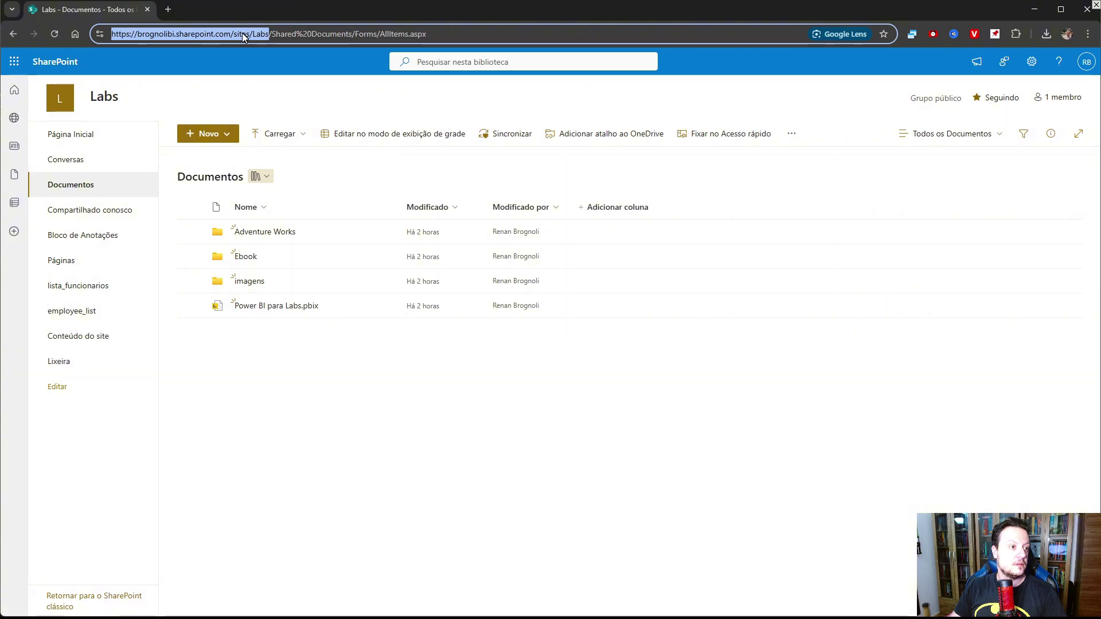
{"action": "key", "text": "alt+Tab"}
{"action": "left_click", "coordinate": [395, 299]}
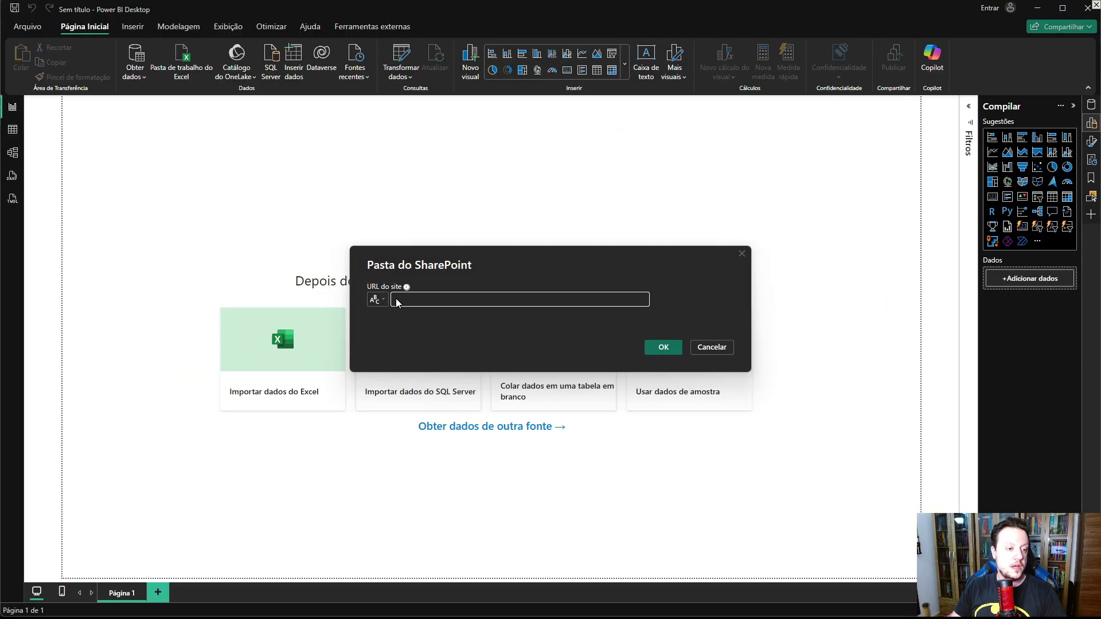
{"action": "key", "text": "ctrl+v"}
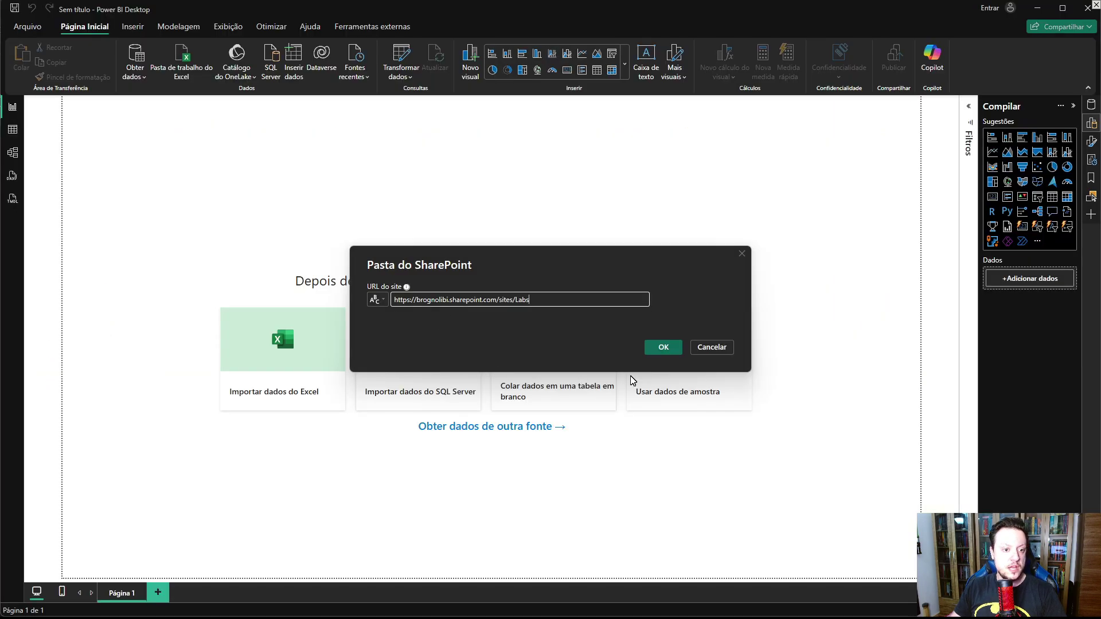
{"action": "left_click", "coordinate": [660, 347]}
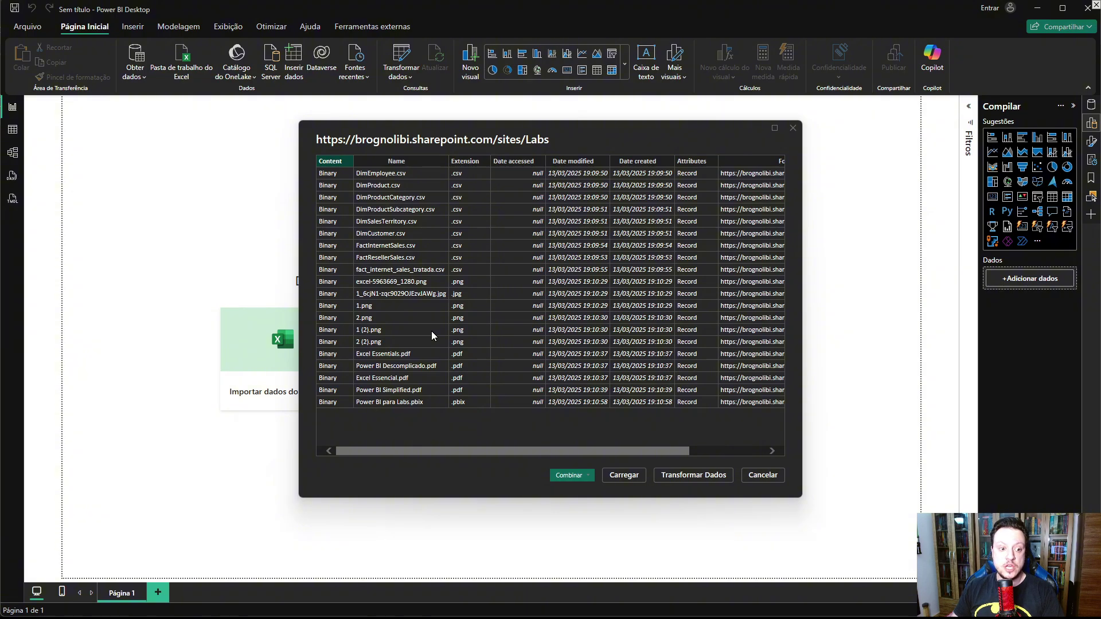
{"action": "left_click", "coordinate": [705, 475]}
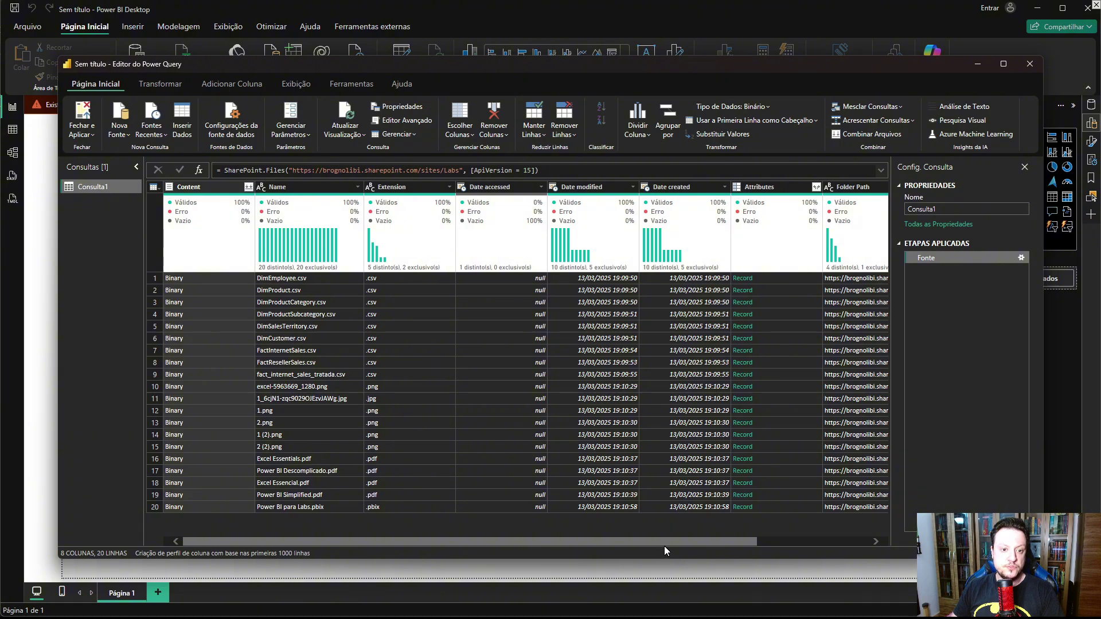
Step: Examine the full Folder Path values of the first CSV file and the first image file
{"action": "left_click_drag", "start_coordinate": [664, 544], "coordinate": [838, 543]}
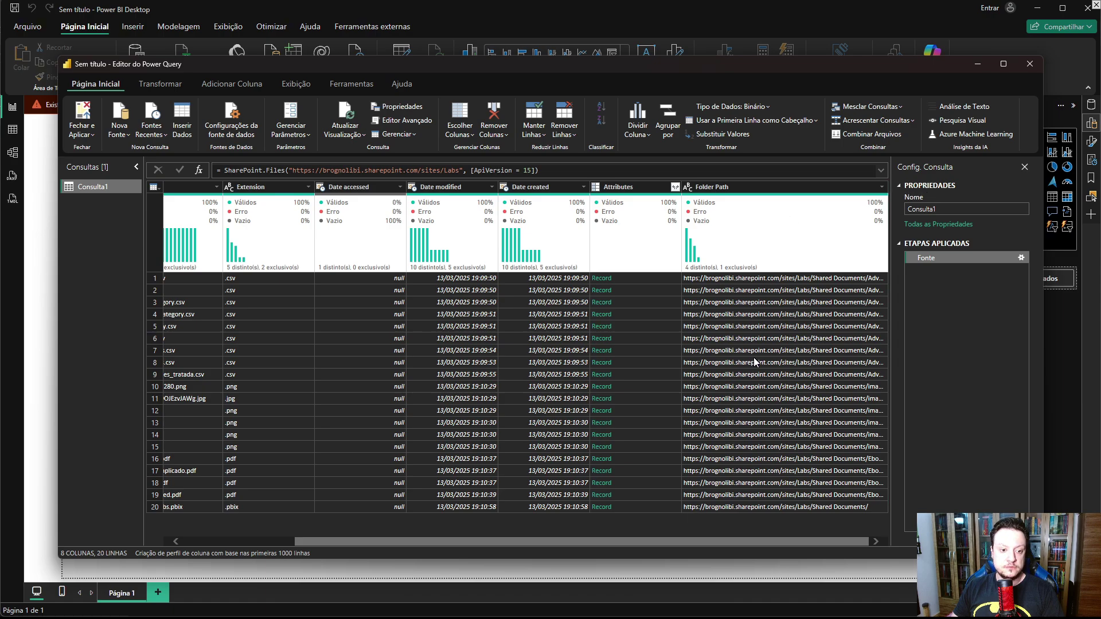
{"action": "left_click", "coordinate": [759, 280]}
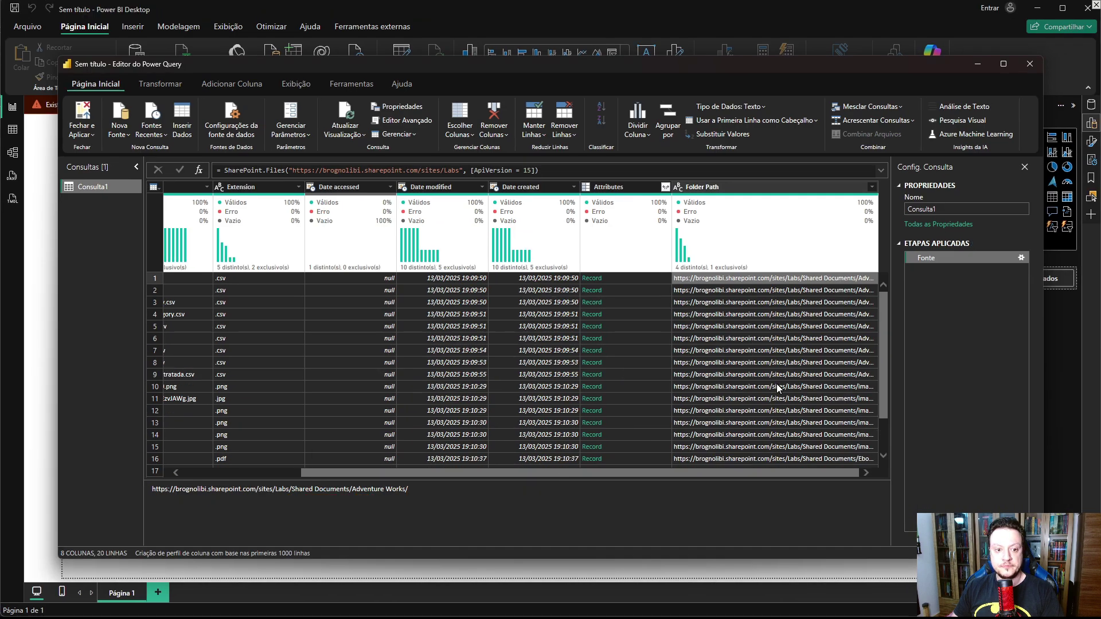
{"action": "left_click", "coordinate": [781, 386]}
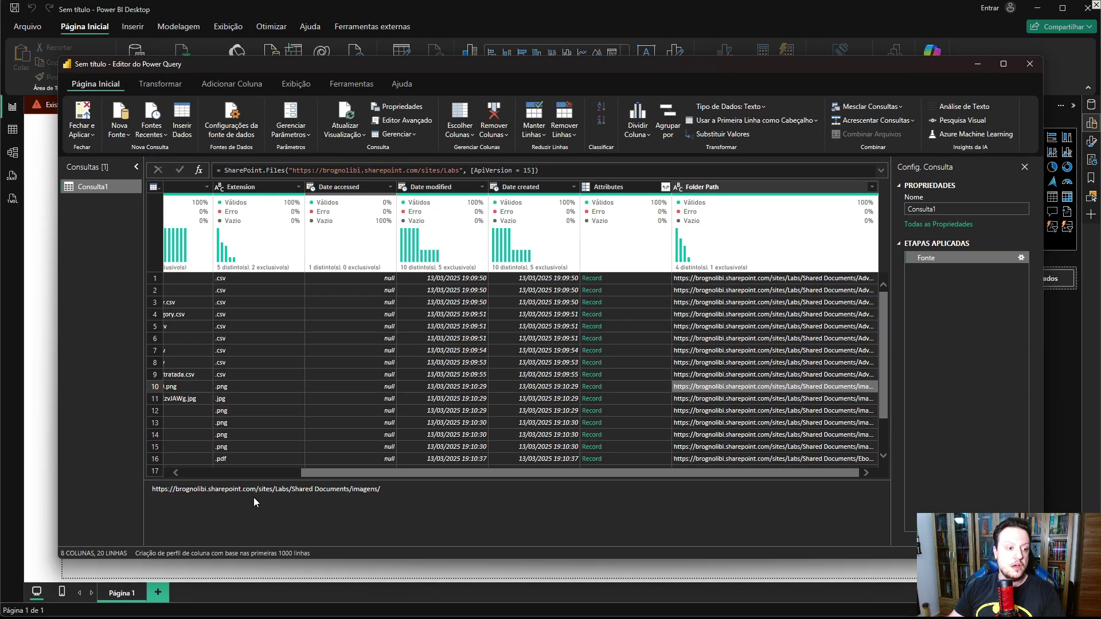
{"action": "left_click_drag", "start_coordinate": [348, 475], "coordinate": [210, 464]}
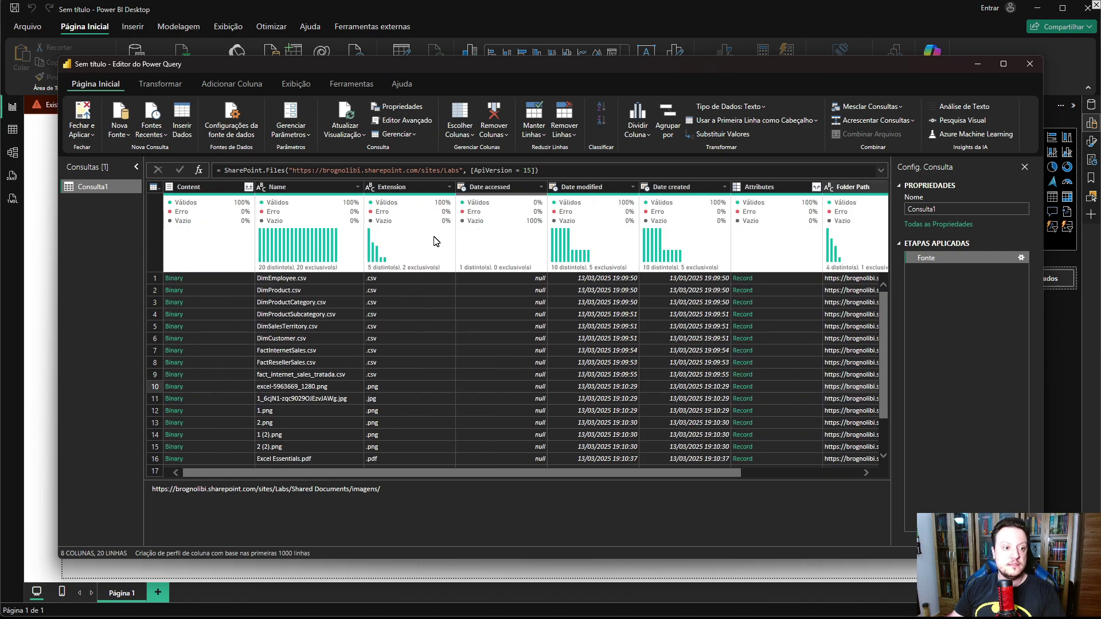
Step: Filter the Extension column to keep only the .csv files
{"action": "left_click", "coordinate": [449, 187]}
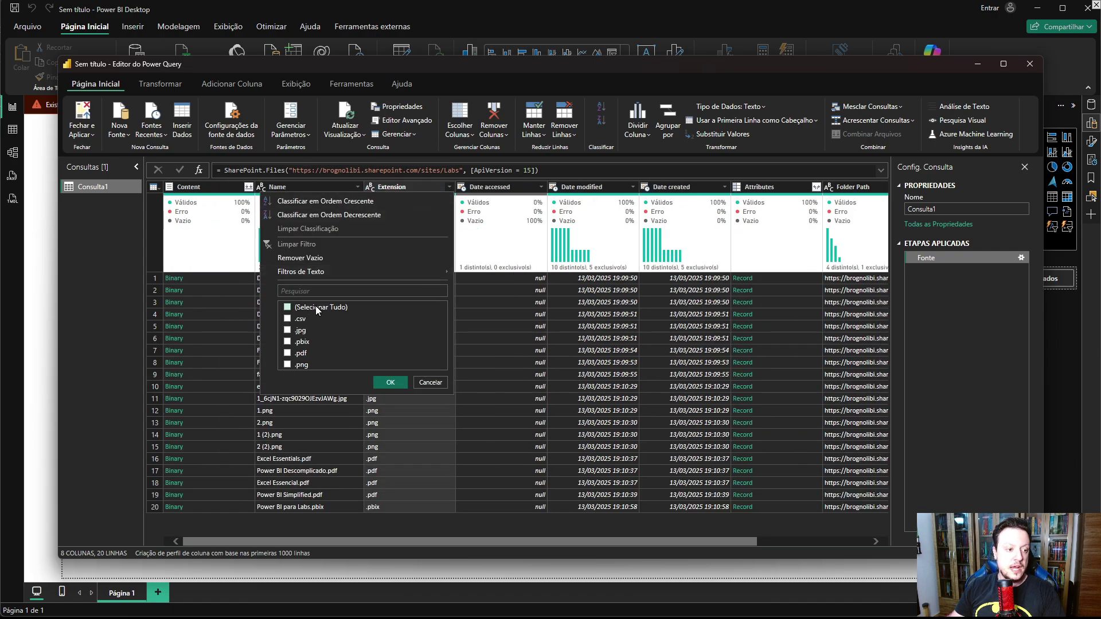
{"action": "left_click", "coordinate": [430, 382]}
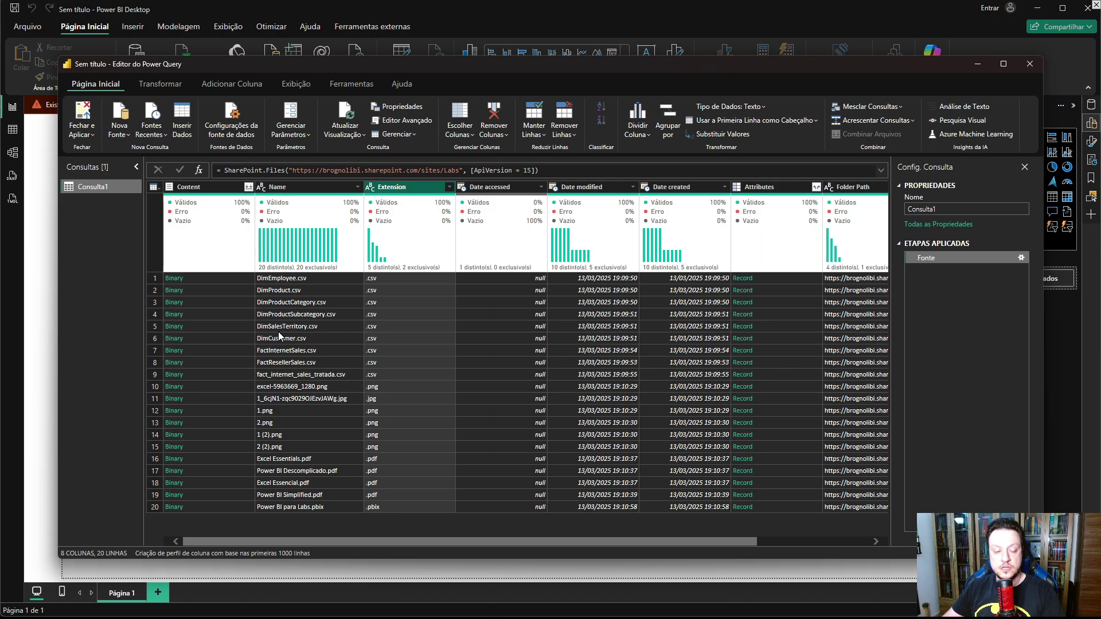
{"action": "left_click", "coordinate": [448, 189]}
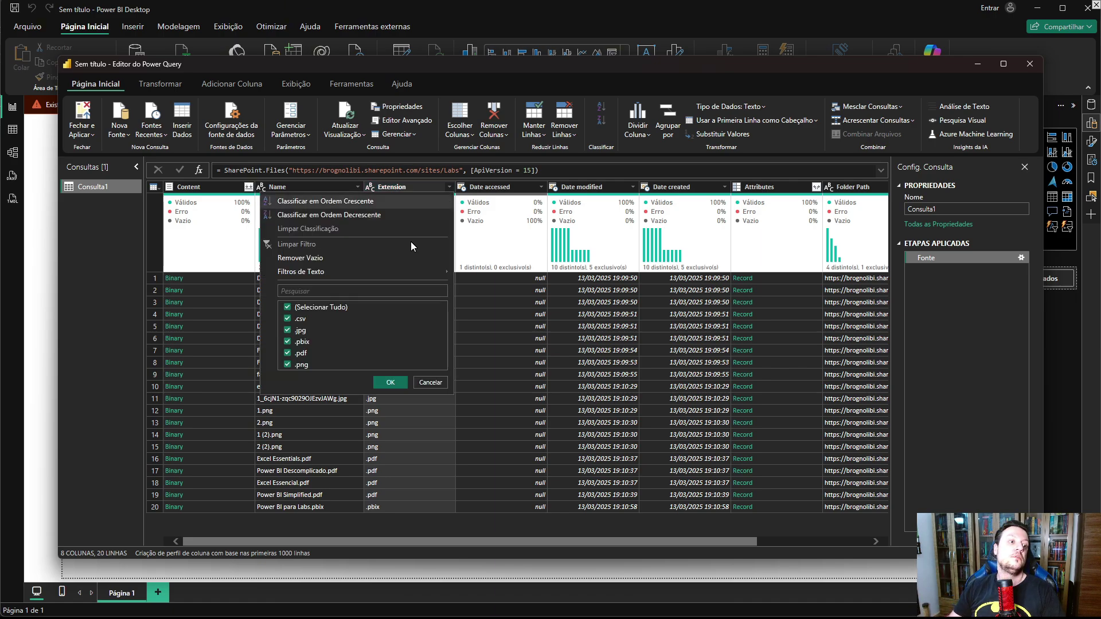
{"action": "left_click", "coordinate": [288, 319]}
{"action": "left_click", "coordinate": [384, 383]}
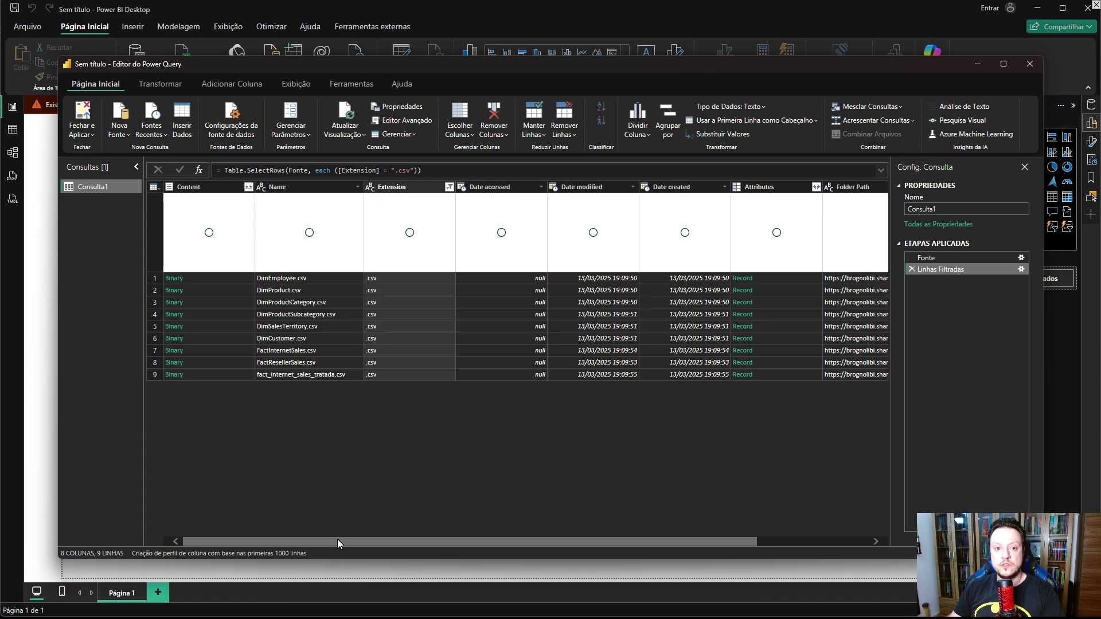
Step: Filter the Folder Path column to keep only the rows whose path contains "Adventure Works"
{"action": "left_click_drag", "start_coordinate": [337, 540], "coordinate": [452, 542]}
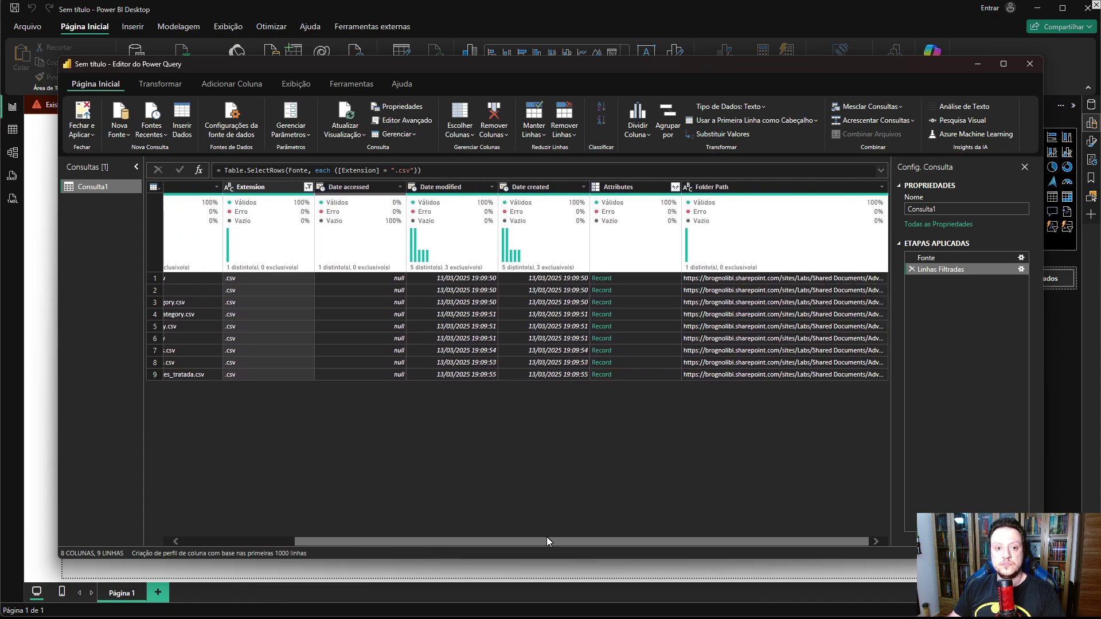
{"action": "left_click", "coordinate": [881, 187]}
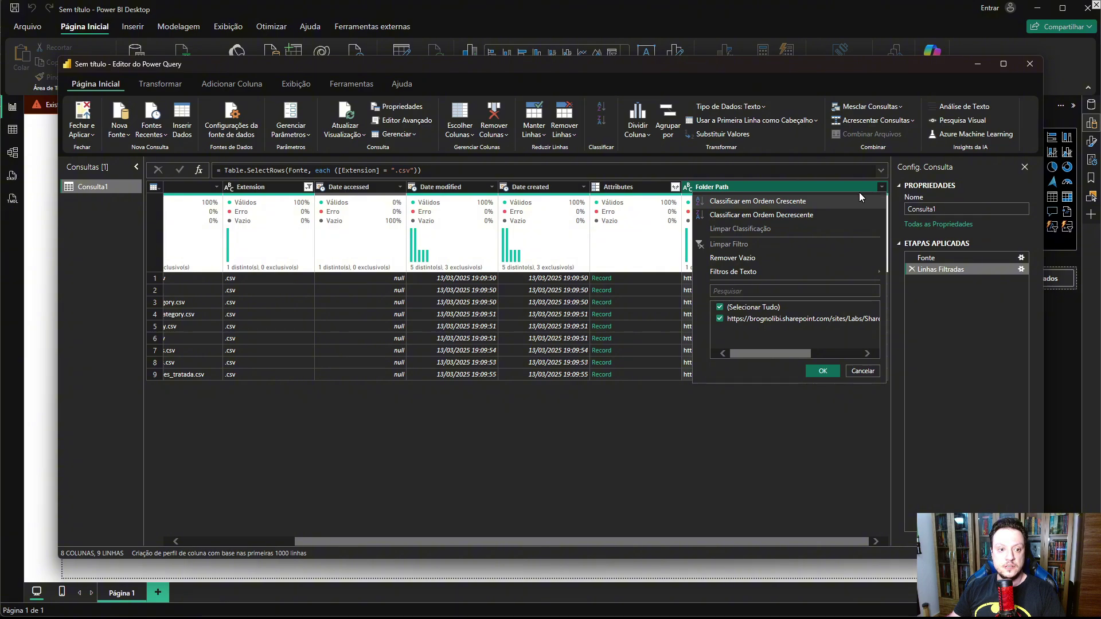
{"action": "mouse_move", "coordinate": [714, 273]}
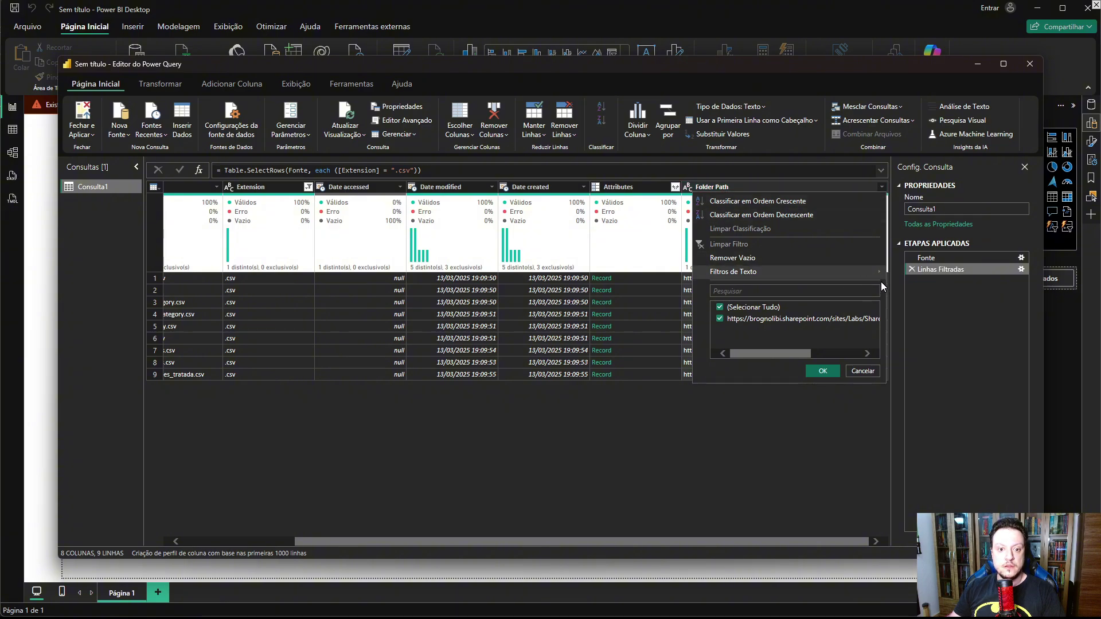
{"action": "mouse_move", "coordinate": [847, 271]}
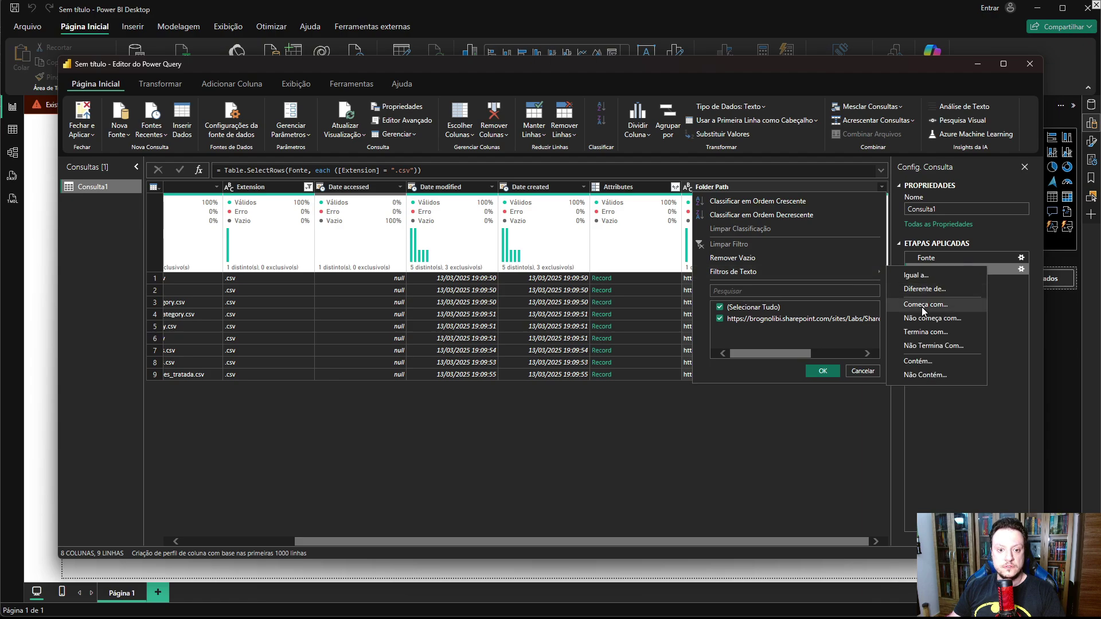
{"action": "left_click", "coordinate": [823, 371]}
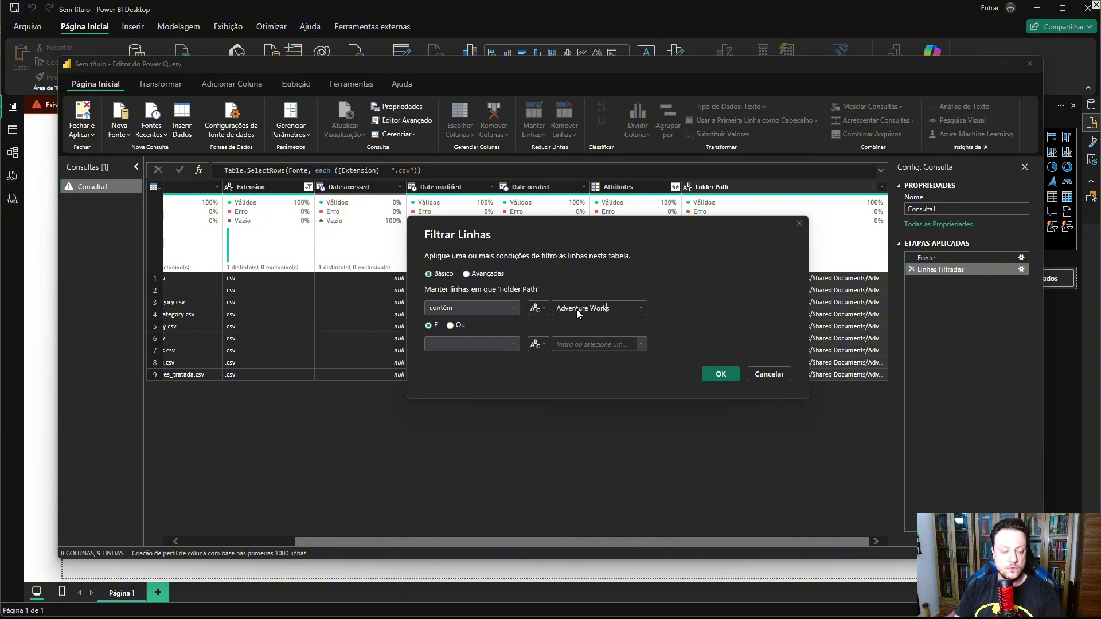
{"action": "type", "text": "Adventure Works"}
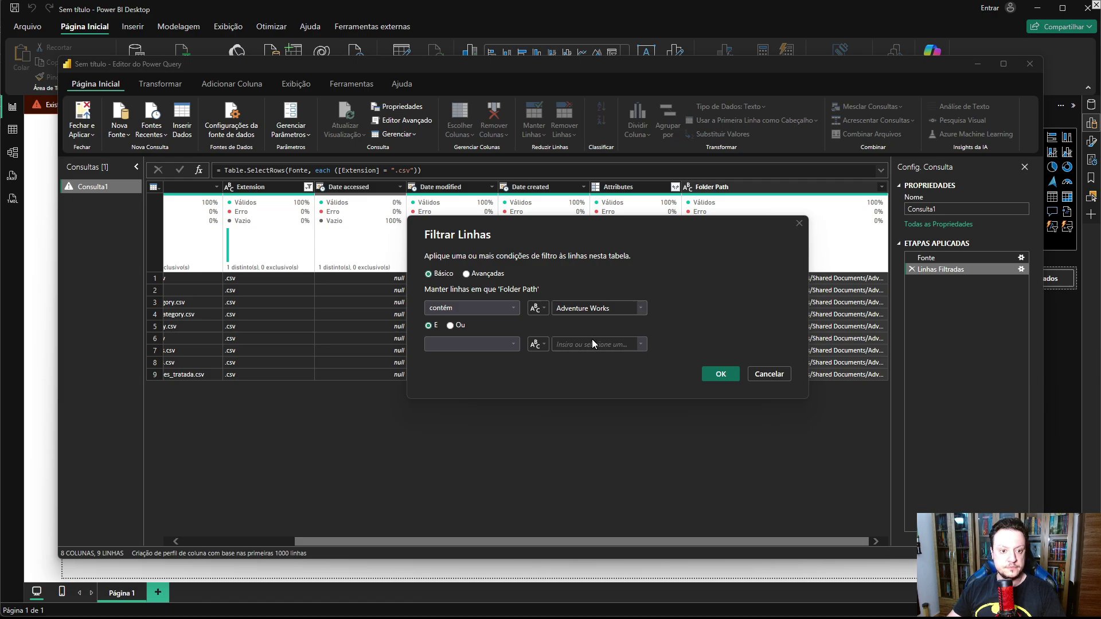
{"action": "left_click", "coordinate": [720, 374]}
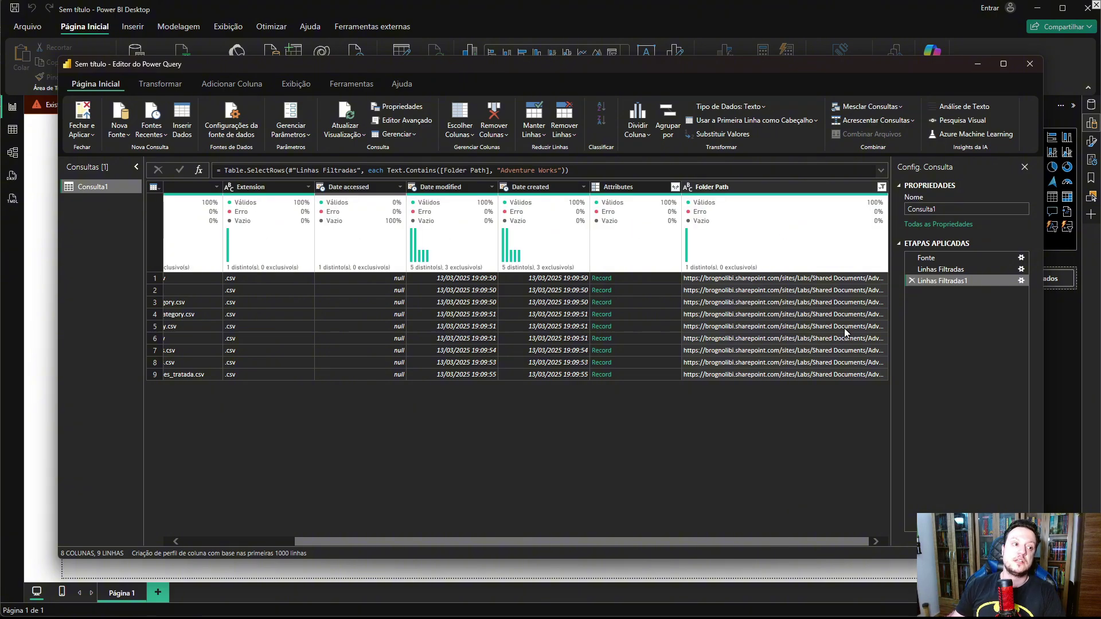
Step: Open the binary content of DimSalesTerritory.csv as a table and rename the query dim_Territorio
{"action": "left_click_drag", "start_coordinate": [597, 535], "coordinate": [422, 535]}
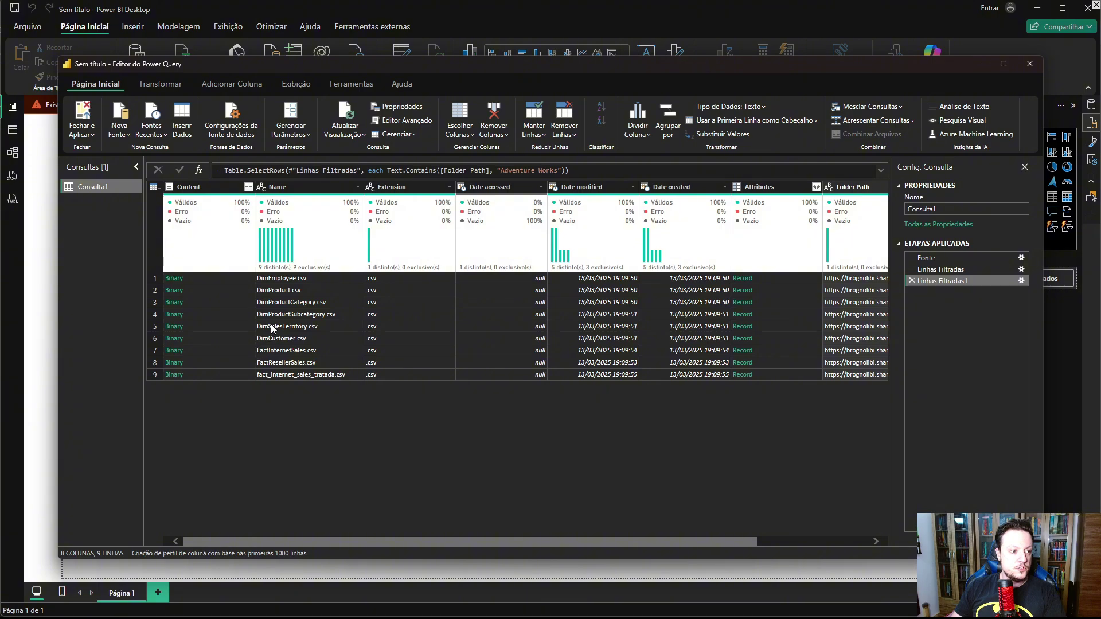
{"action": "left_click", "coordinate": [174, 327]}
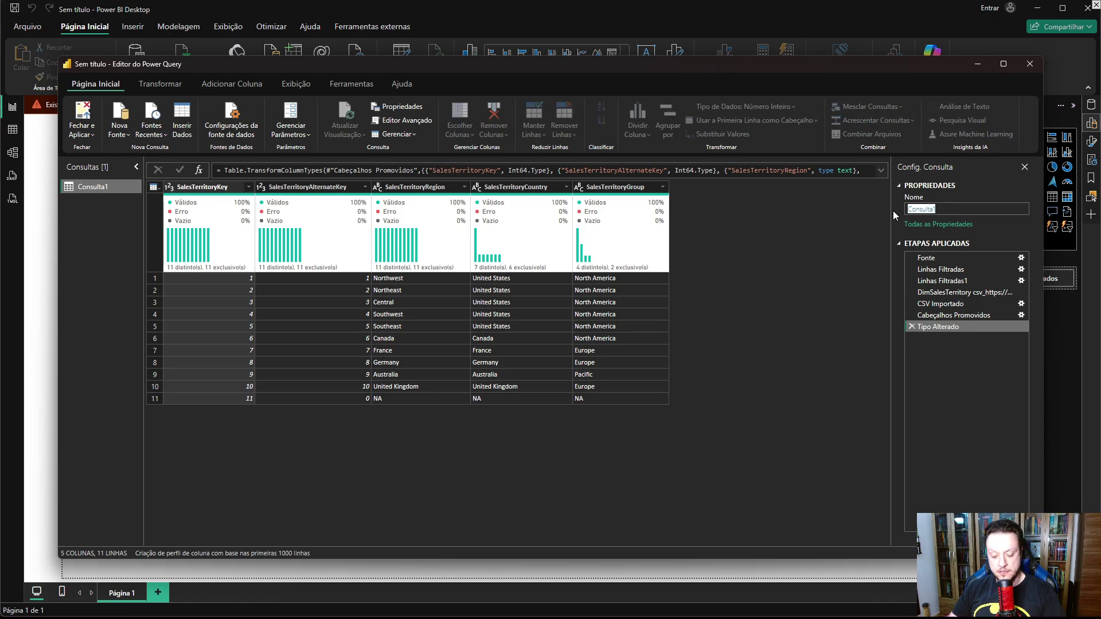
{"action": "type", "text": "dim_"}
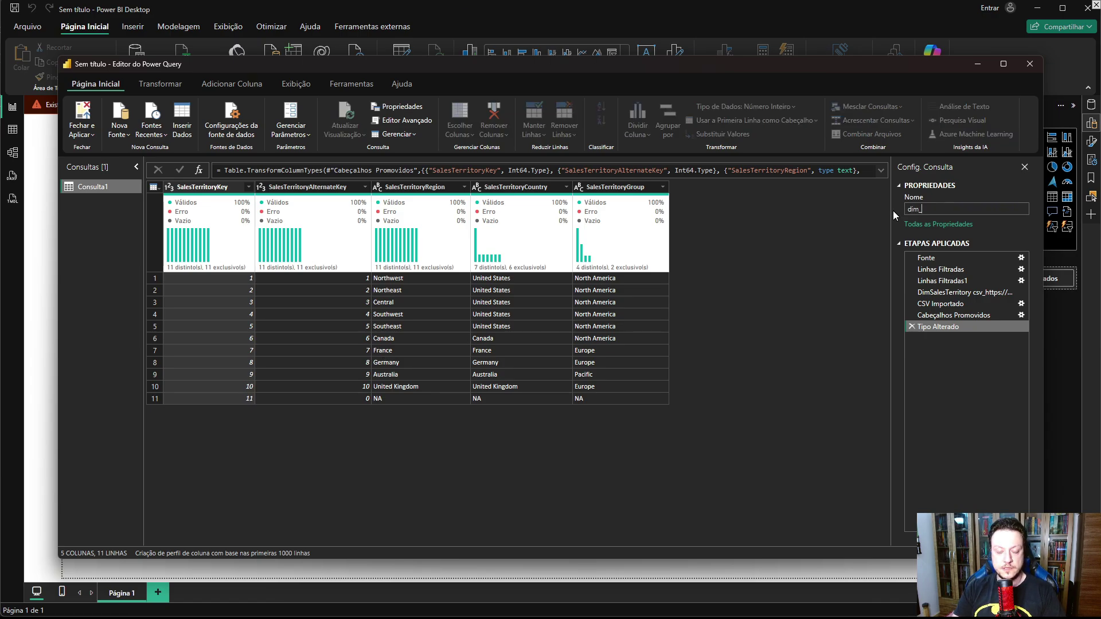
{"action": "type", "text": "Territ"}
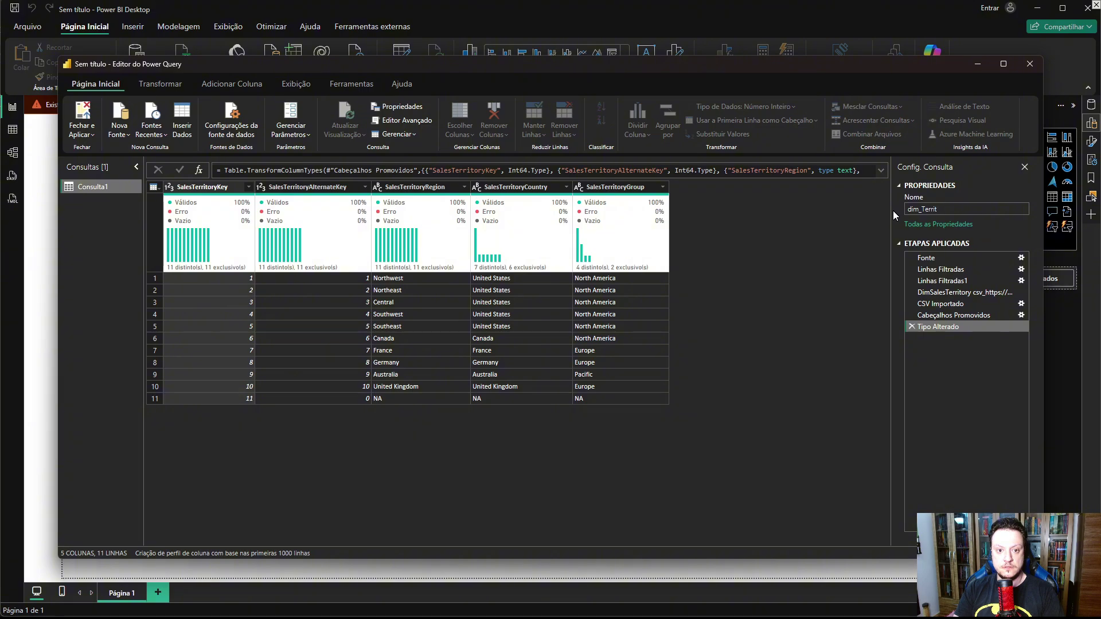
{"action": "type", "text": "orio"}
{"action": "key", "text": "Return"}
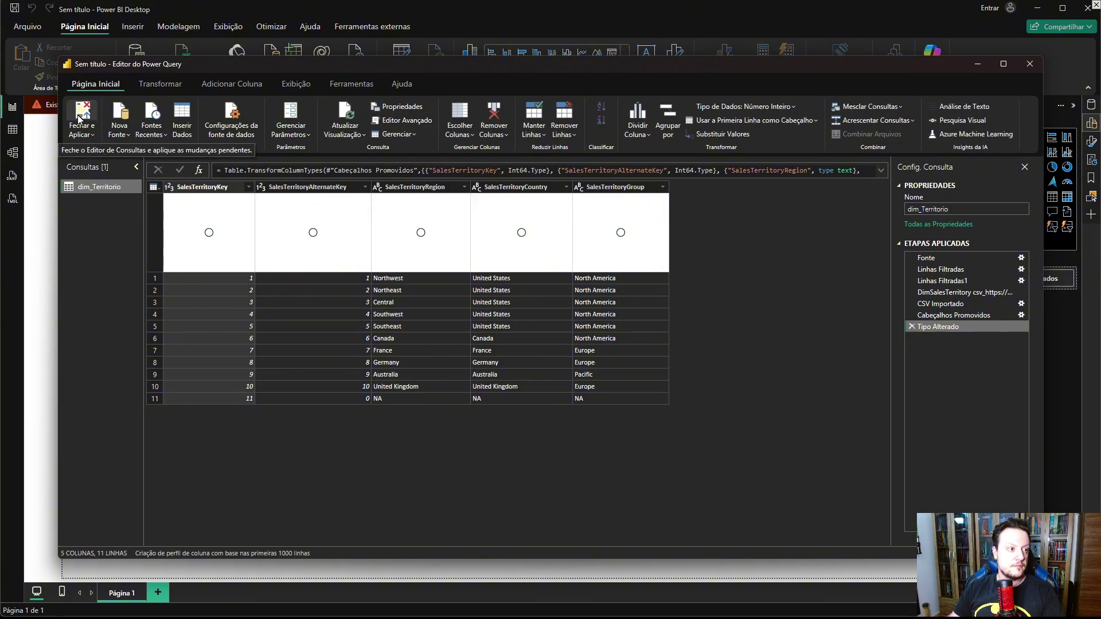
Step: Close the query editor with its changes applied and select the dim_Territorio table in the report's data
{"action": "left_click", "coordinate": [80, 119]}
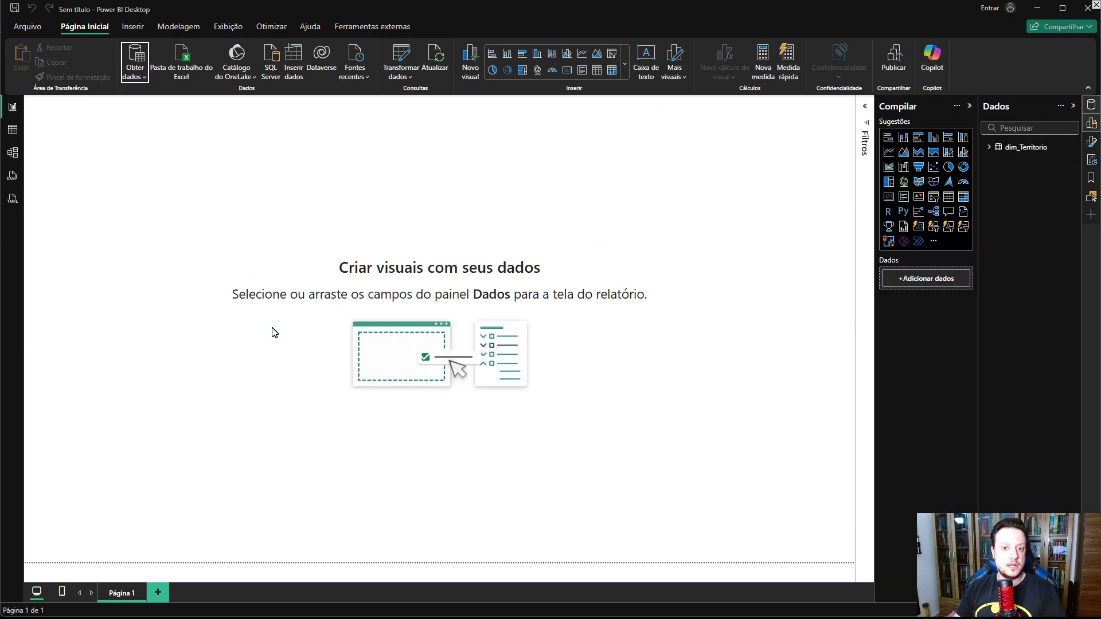
{"action": "left_click", "coordinate": [1032, 147]}
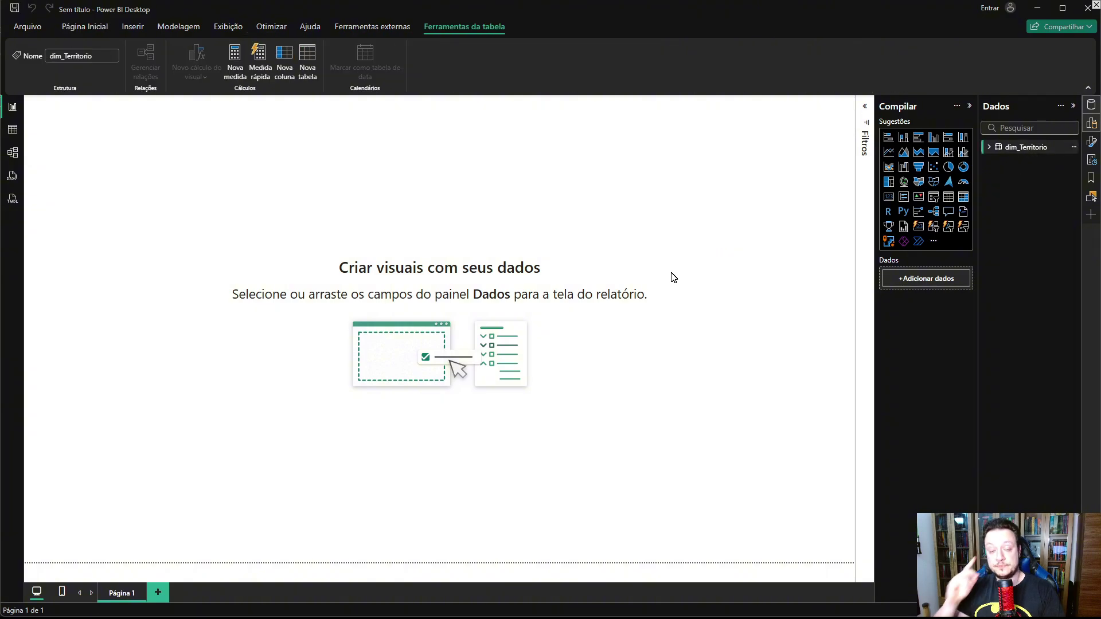
Step: Switch to the browser, open the lista_funcionarios list of the Labs site, and examine its Power Automate and Power BI integration options
{"action": "key", "text": "alt+Tab"}
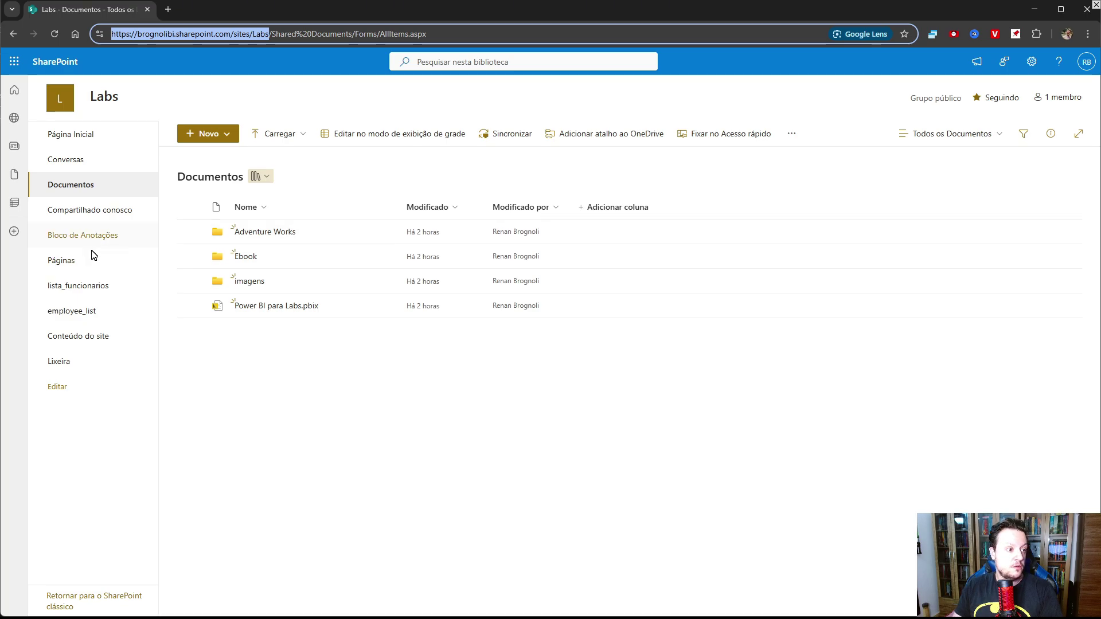
{"action": "left_click", "coordinate": [82, 290]}
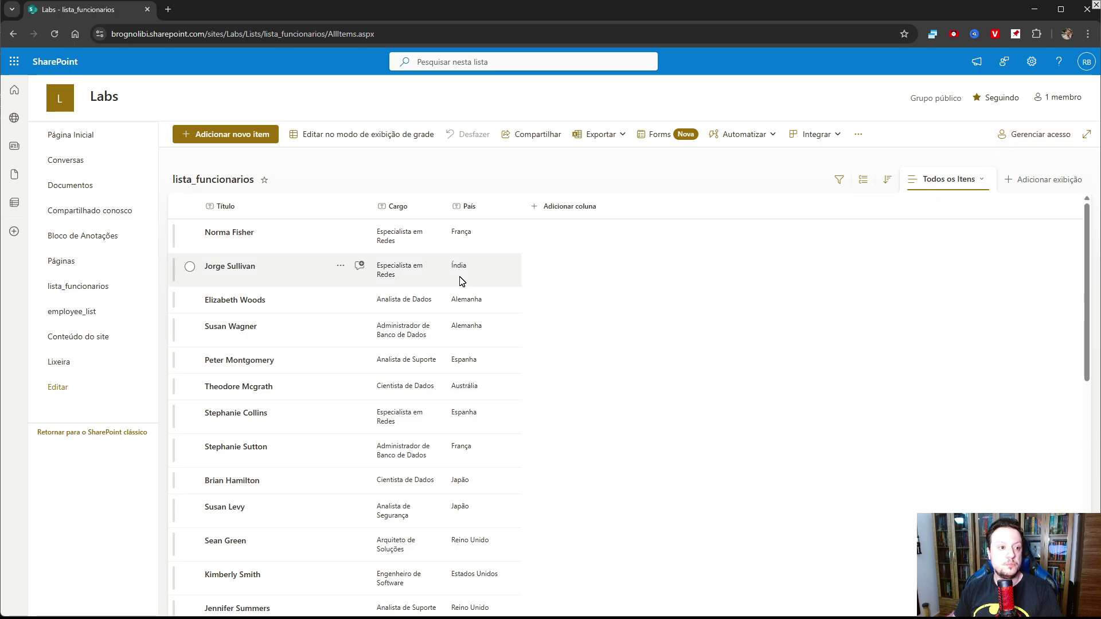
{"action": "left_click", "coordinate": [841, 136]}
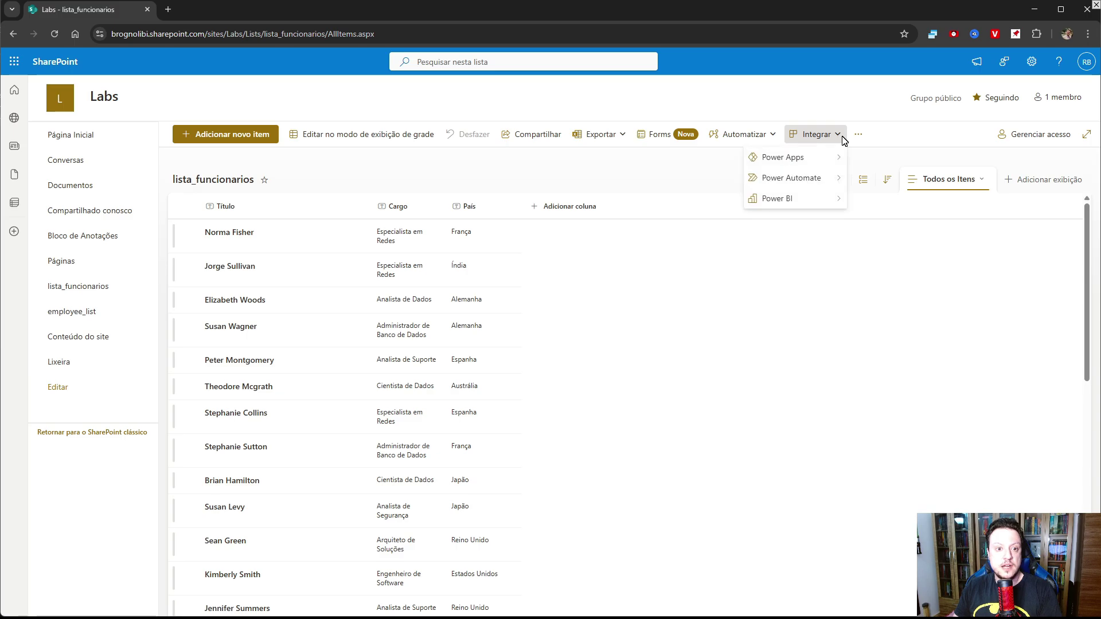
{"action": "mouse_move", "coordinate": [818, 178]}
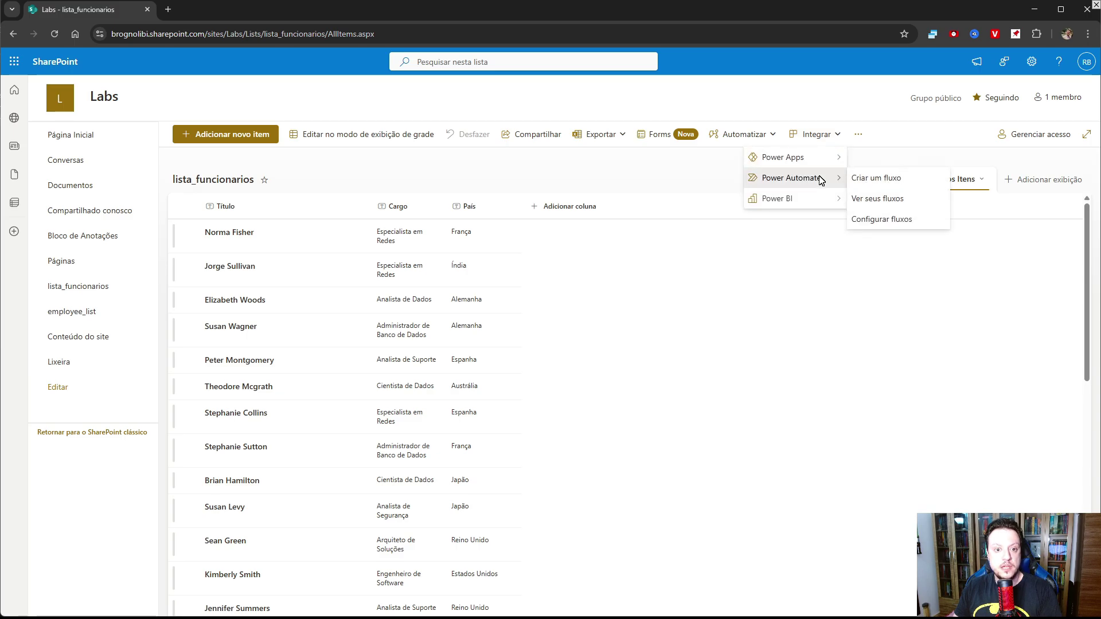
{"action": "mouse_move", "coordinate": [809, 199]}
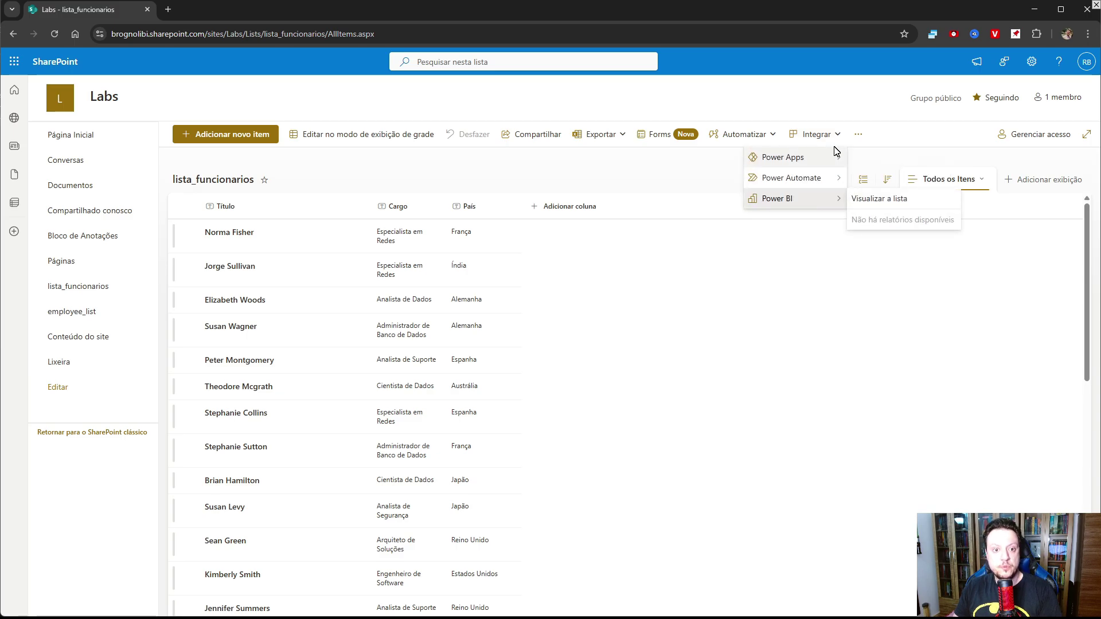
{"action": "left_click", "coordinate": [858, 134]}
{"action": "left_click", "coordinate": [909, 138]}
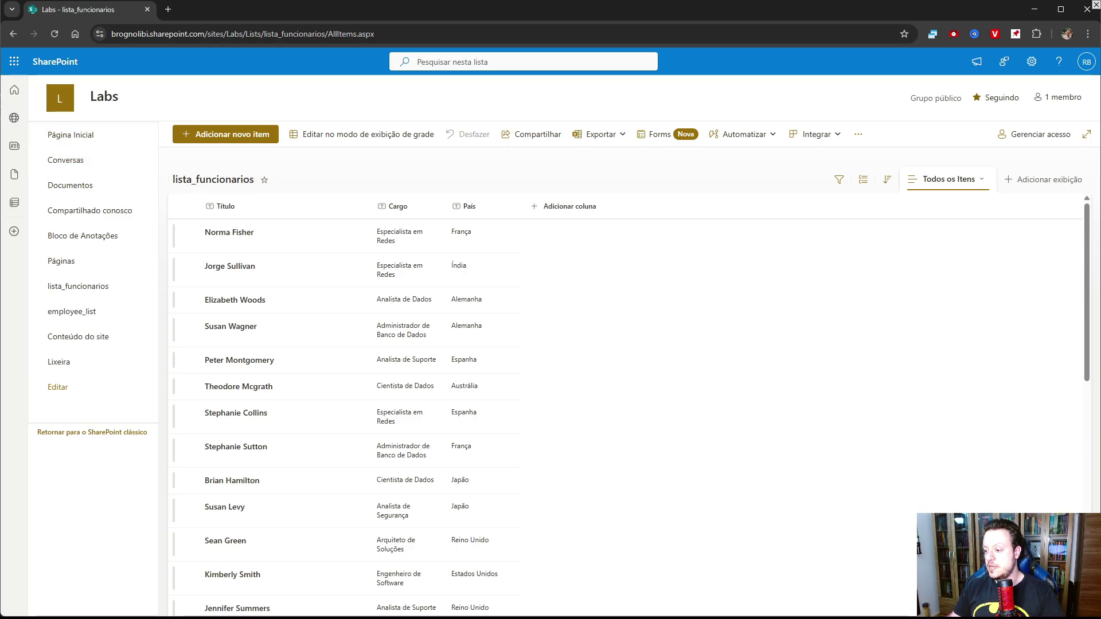
Step: Switch to Power BI Desktop, search the data sources for "sharepo", and start a connection with the Lista do SharePoint connector
{"action": "key", "text": "alt+Tab"}
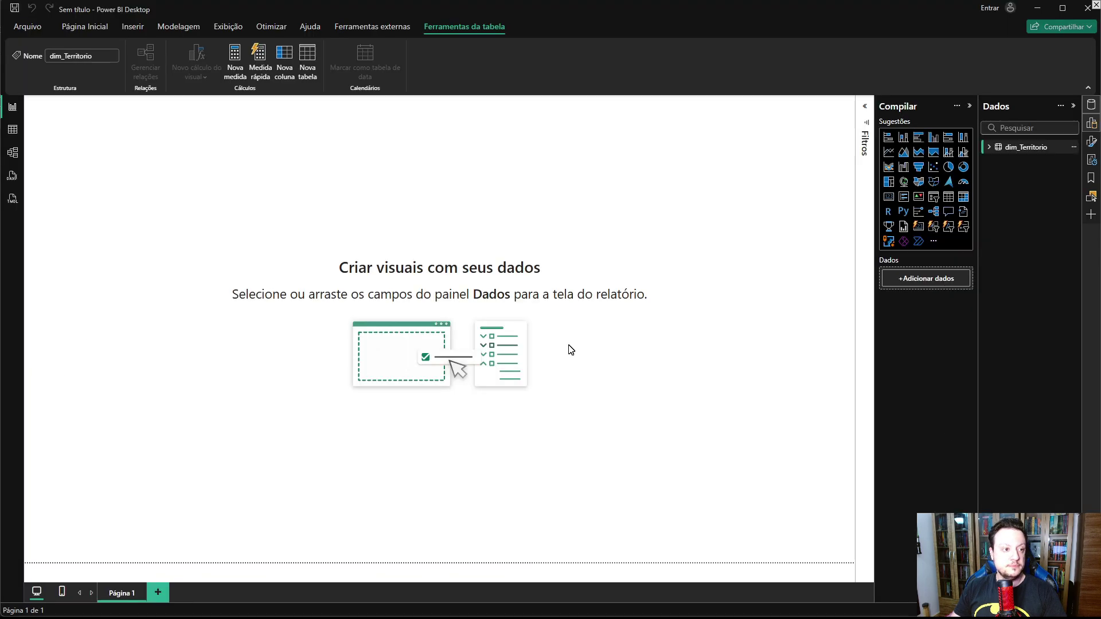
{"action": "left_click", "coordinate": [75, 27]}
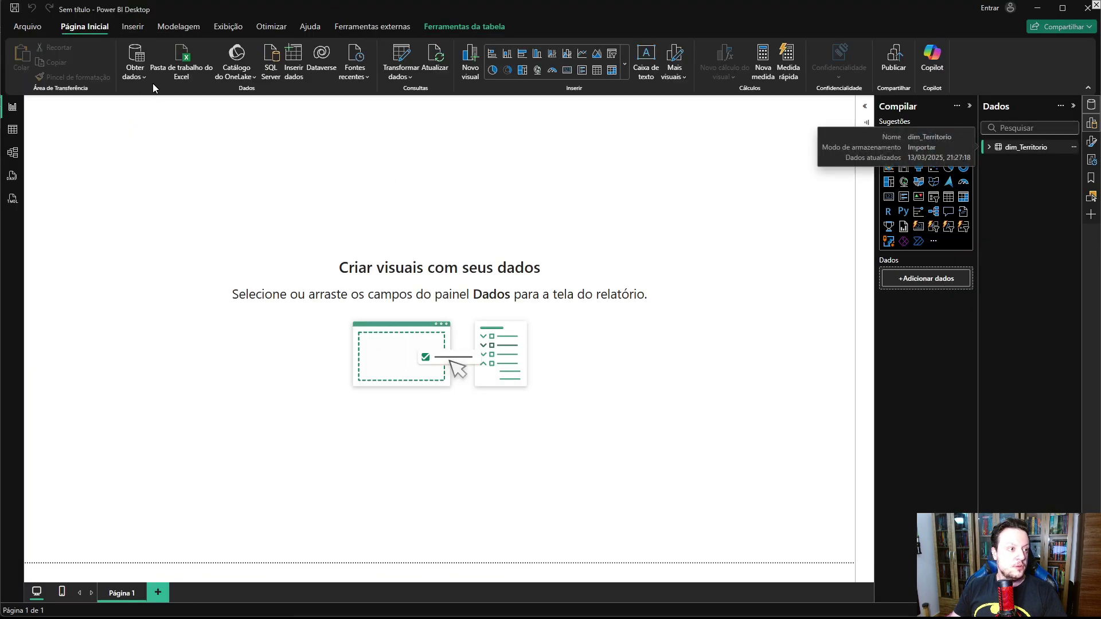
{"action": "left_click", "coordinate": [138, 69]}
{"action": "left_click", "coordinate": [135, 319]}
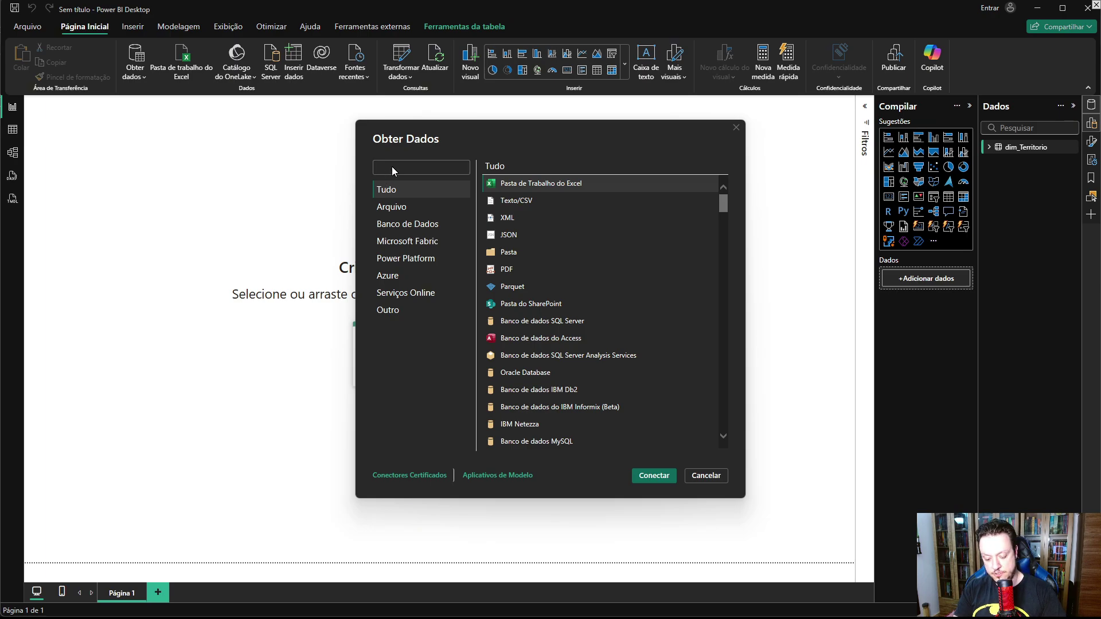
{"action": "type", "text": "sharepo"}
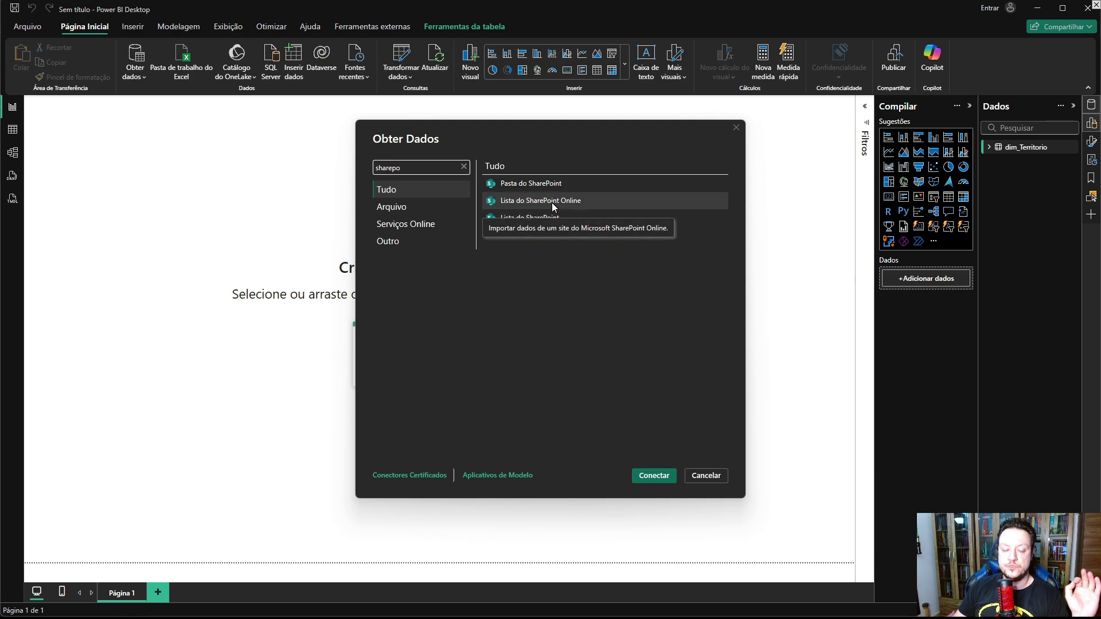
{"action": "left_click", "coordinate": [560, 220]}
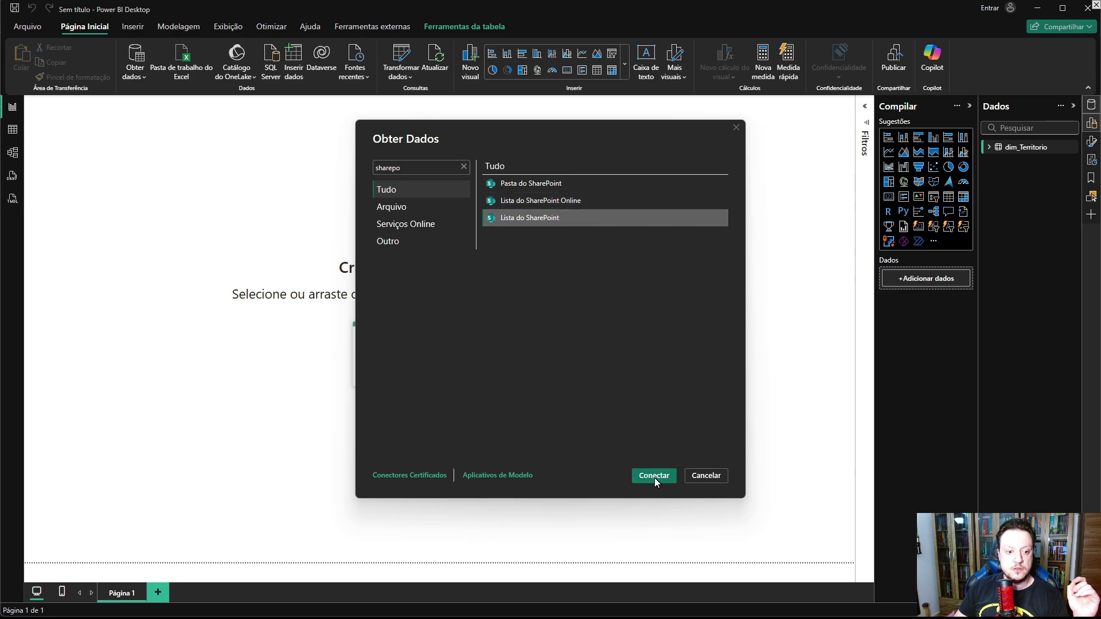
{"action": "left_click", "coordinate": [654, 476]}
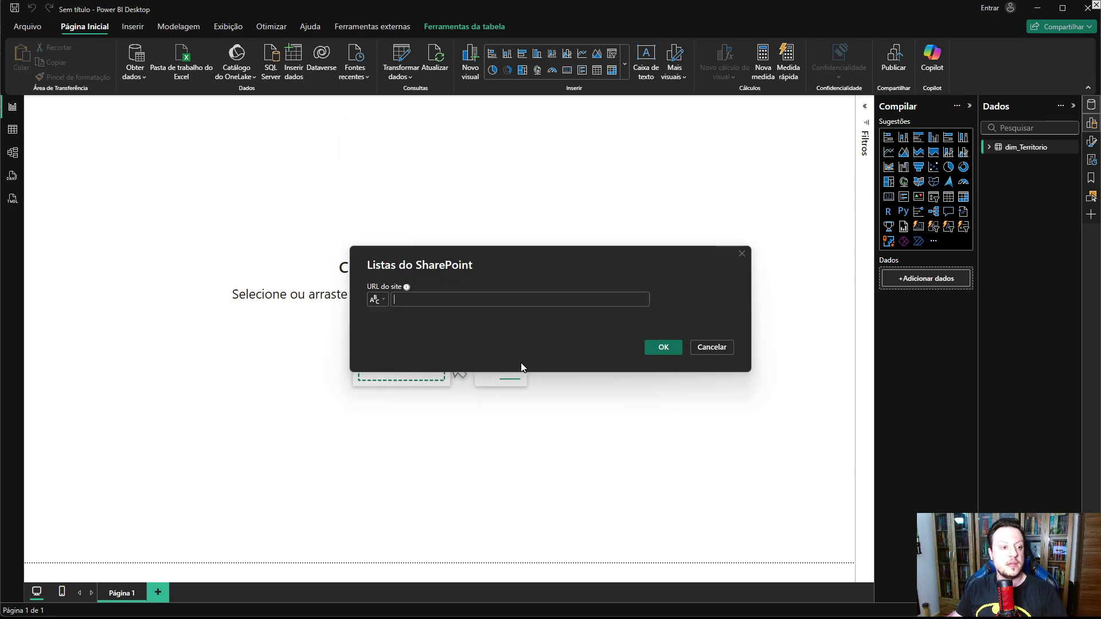
{"action": "type", "text": "https://brognolibi.sharepoint.com/sites/Labs"}
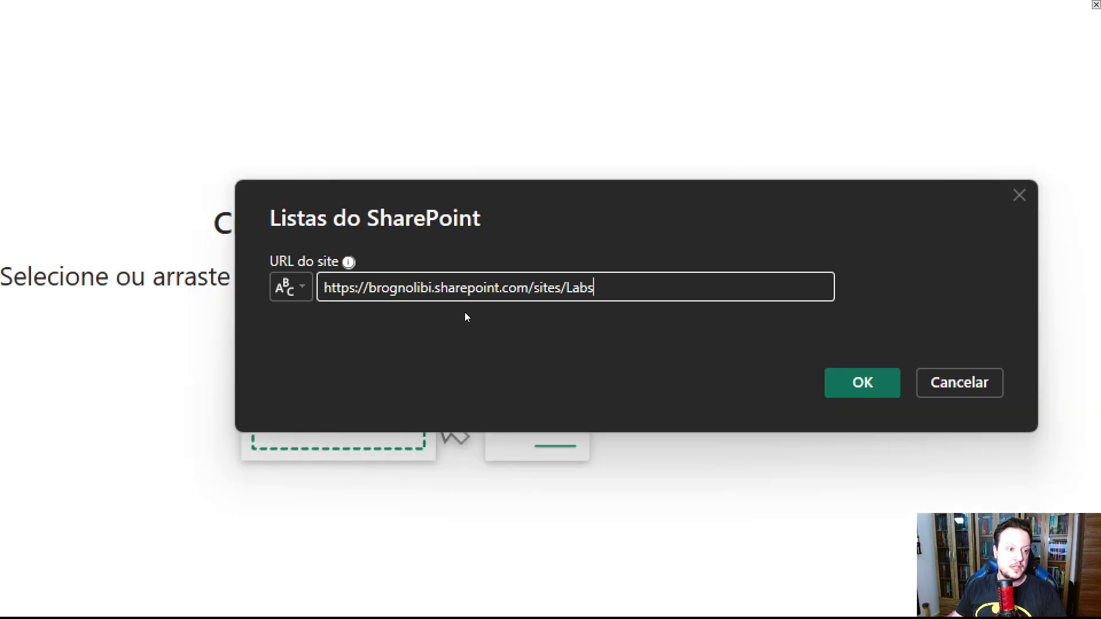
{"action": "left_click_drag", "start_coordinate": [397, 305], "coordinate": [444, 302]}
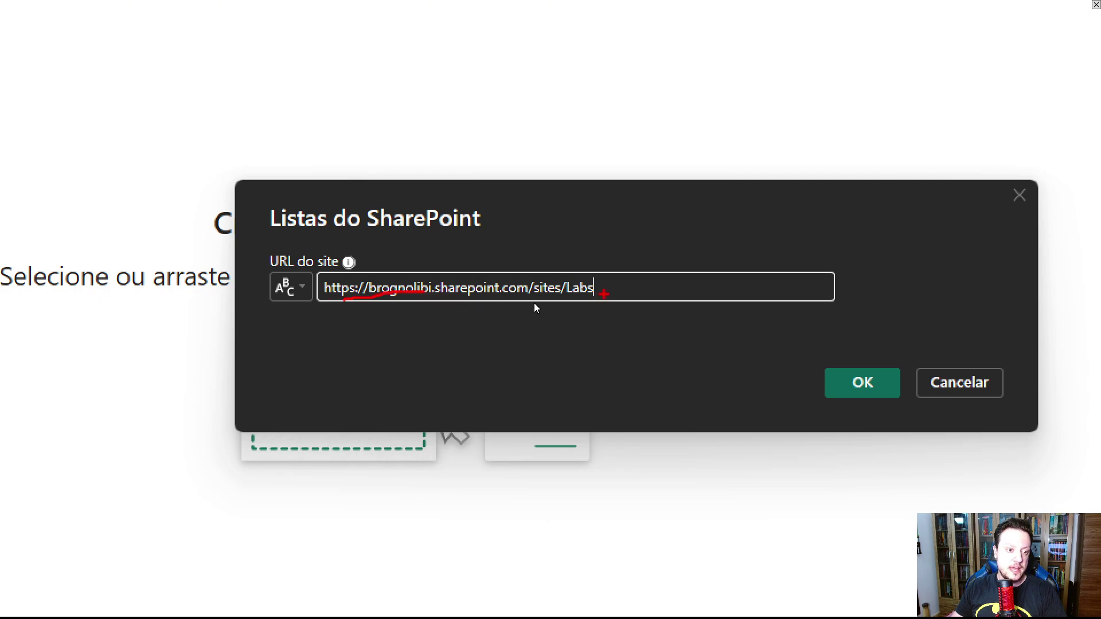
{"action": "mouse_move", "coordinate": [564, 296]}
{"action": "left_mouse_down"}
{"action": "mouse_move", "coordinate": [594, 291]}
{"action": "mouse_move", "coordinate": [602, 268]}
{"action": "mouse_move", "coordinate": [591, 313]}
{"action": "mouse_move", "coordinate": [743, 290]}
{"action": "left_mouse_up"}
{"action": "left_click_drag", "start_coordinate": [728, 251], "coordinate": [630, 346]}
{"action": "left_click_drag", "start_coordinate": [662, 249], "coordinate": [801, 363]}
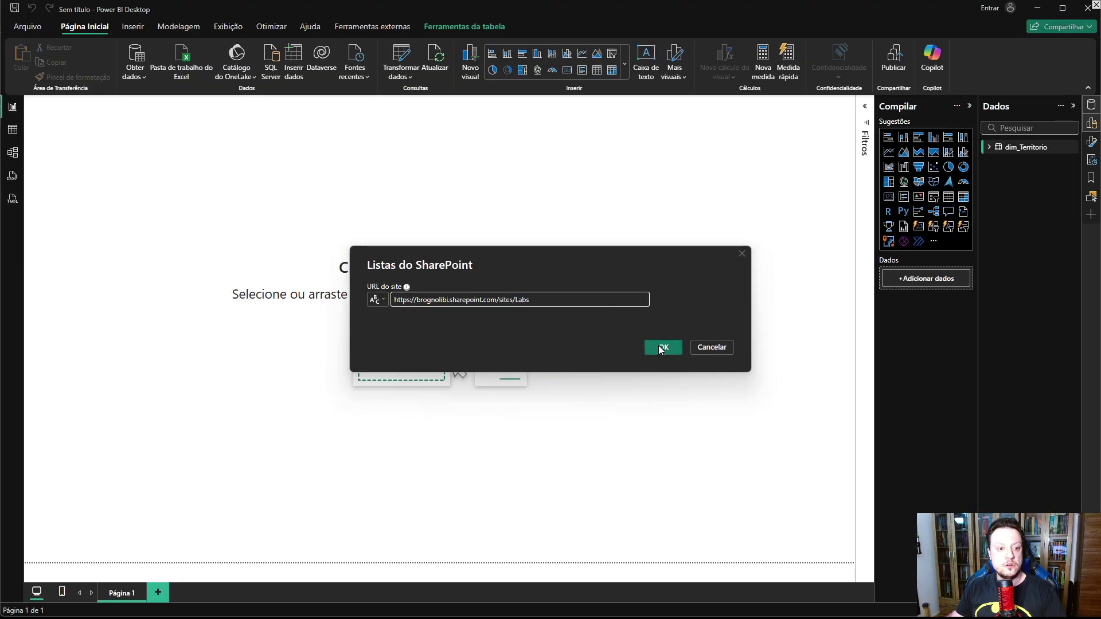
{"action": "left_click", "coordinate": [661, 348]}
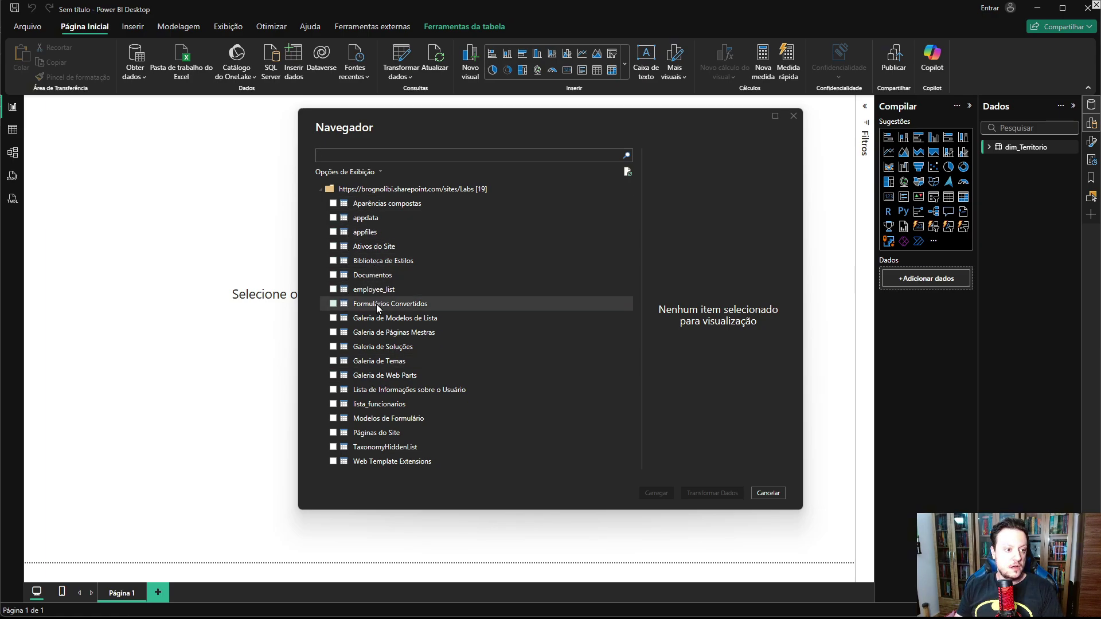
Step: Select the lista_funcionarios list among the site's tables and open it in Power Query for transformation
{"action": "left_click", "coordinate": [382, 404]}
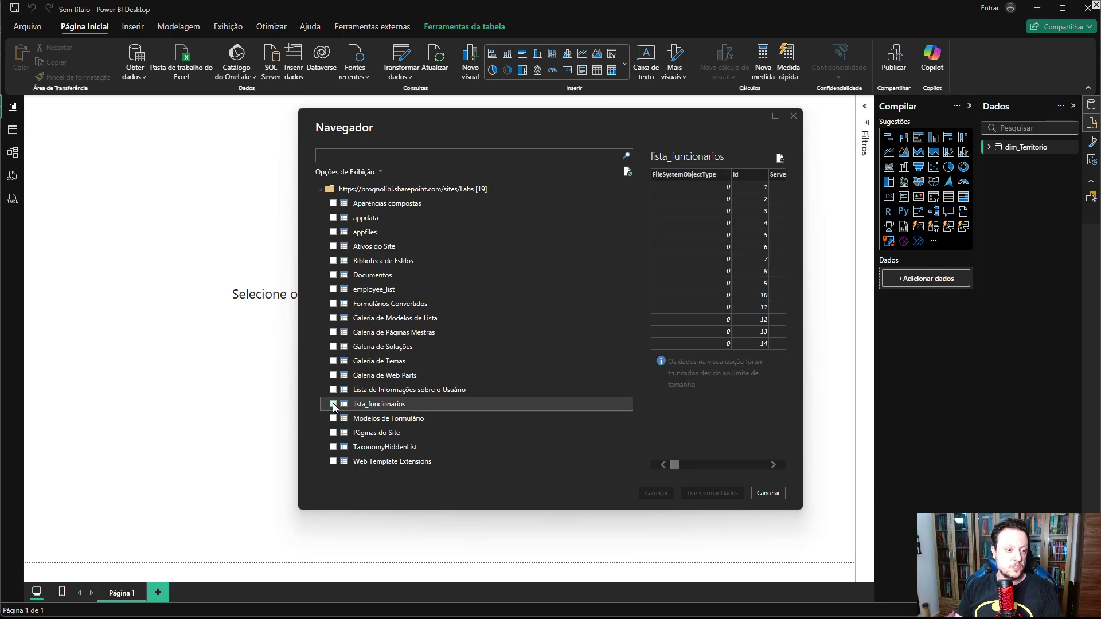
{"action": "left_click", "coordinate": [332, 405]}
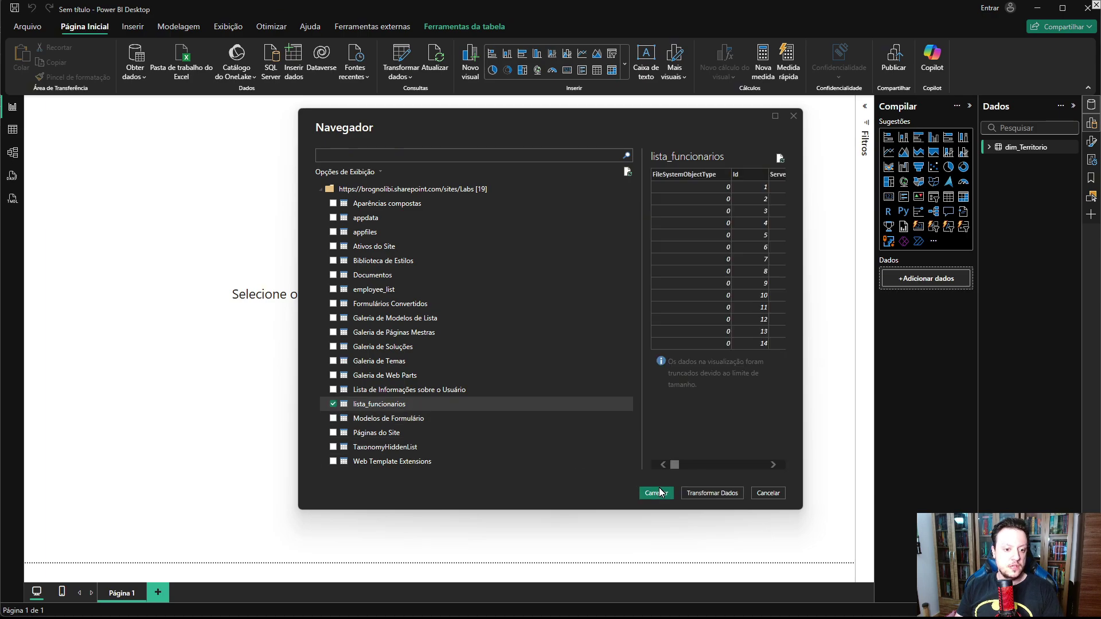
{"action": "left_click", "coordinate": [707, 495]}
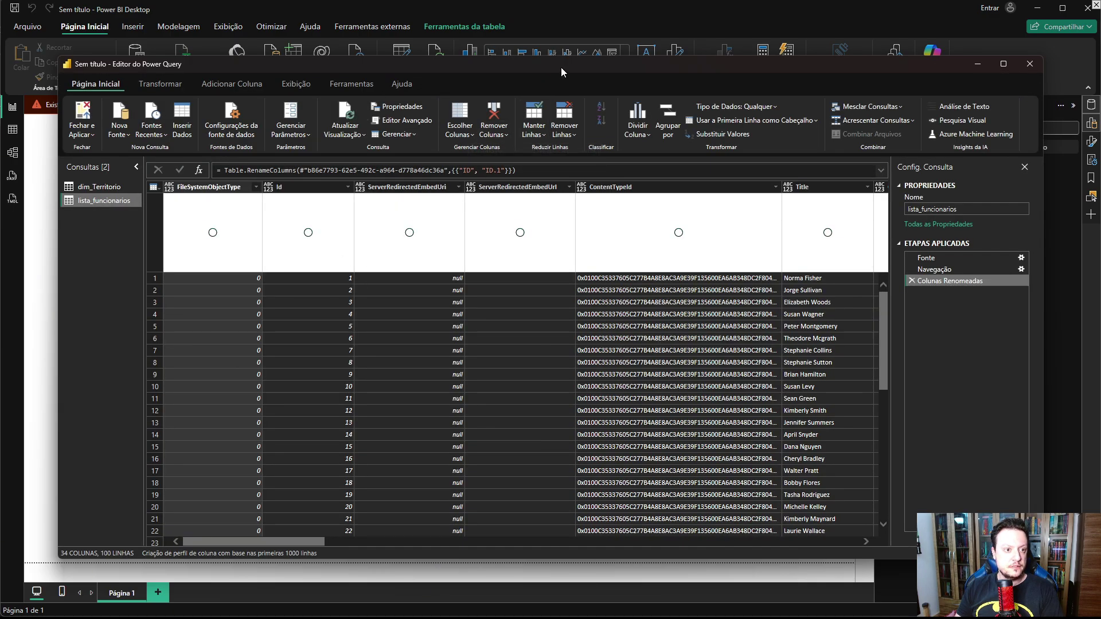
Step: Maximize the Power Query window and examine the columns of the lista_funcionarios query
{"action": "left_click_drag", "start_coordinate": [560, 68], "coordinate": [585, 71]}
{"action": "double_click", "coordinate": [585, 71]}
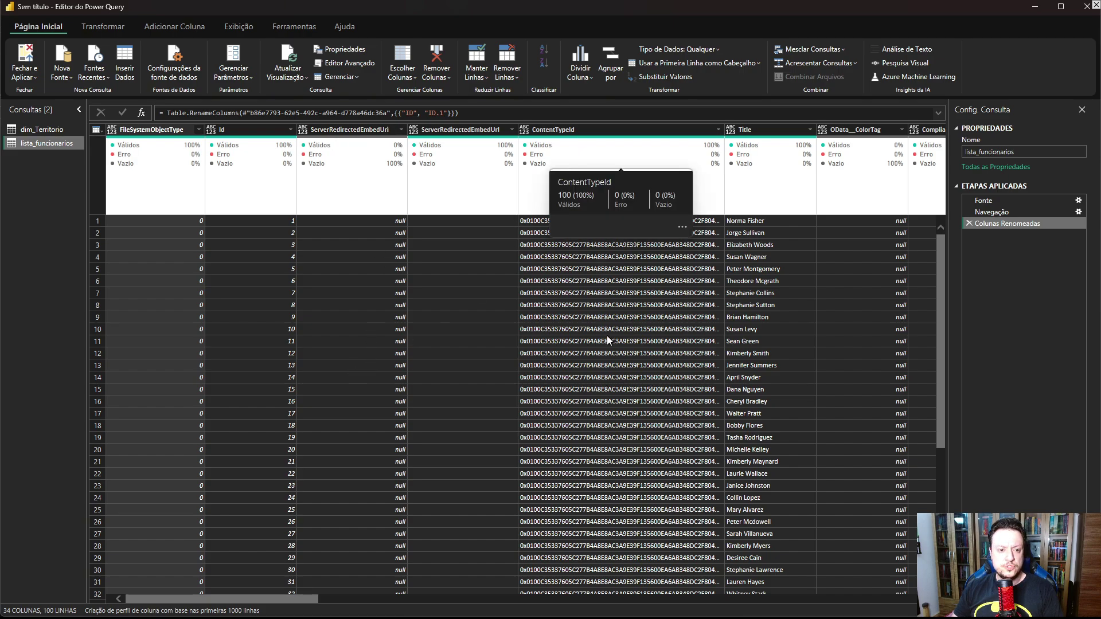
{"action": "left_click_drag", "start_coordinate": [258, 598], "coordinate": [485, 596]}
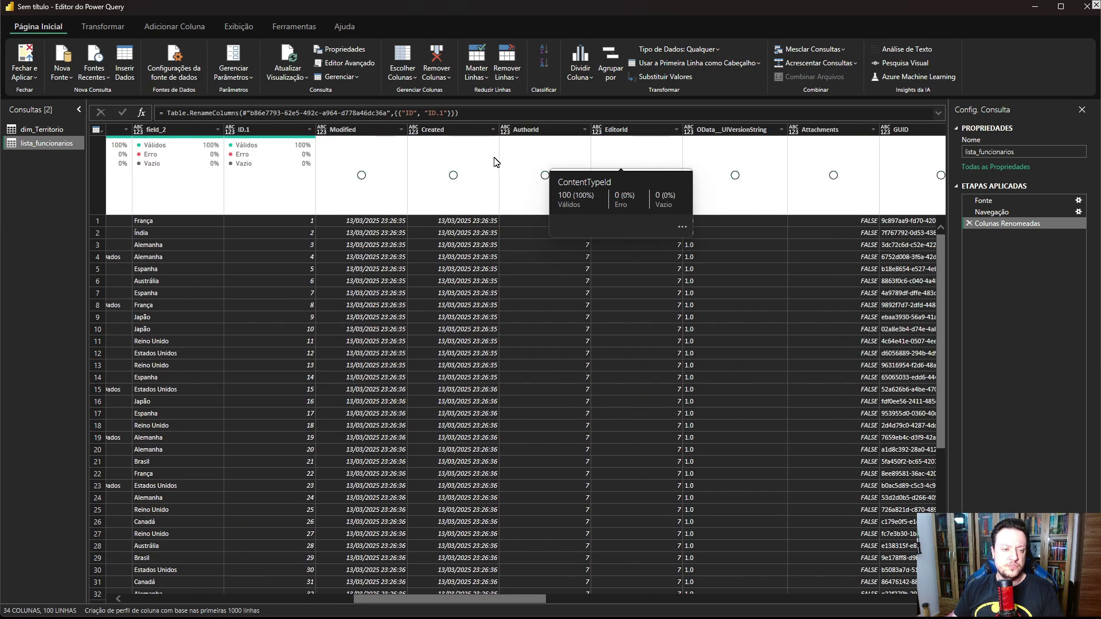
Step: Examine the remaining columns of the lista_funcionarios query and the expand options of the Versions column
{"action": "left_click_drag", "start_coordinate": [479, 597], "coordinate": [837, 603]}
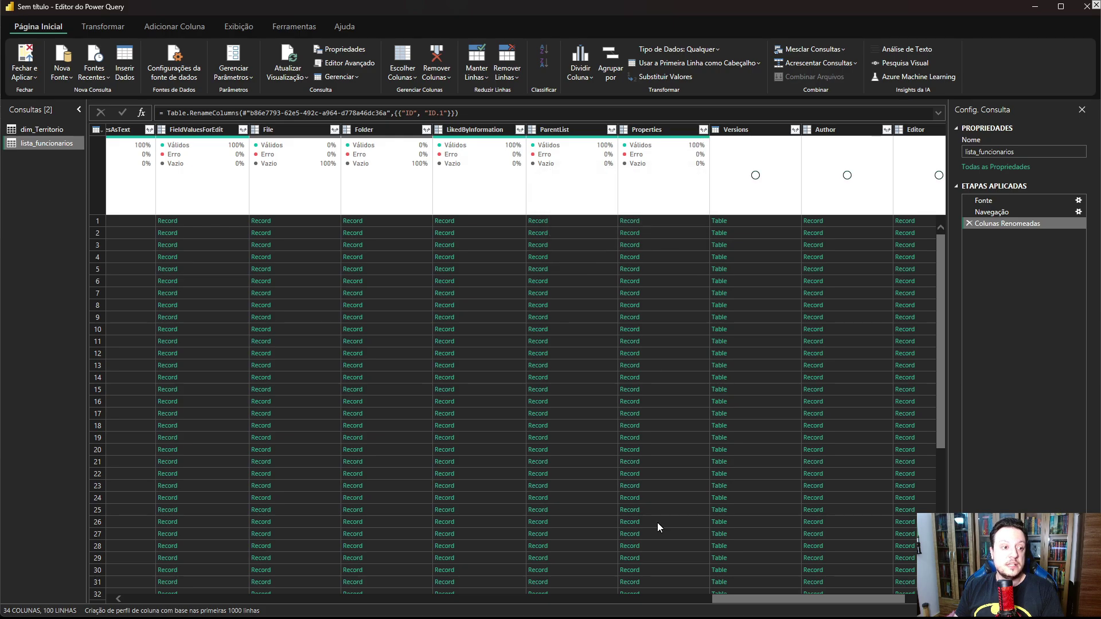
{"action": "scroll", "coordinate": [777, 602], "scroll_direction": "right", "scroll_amount": 1}
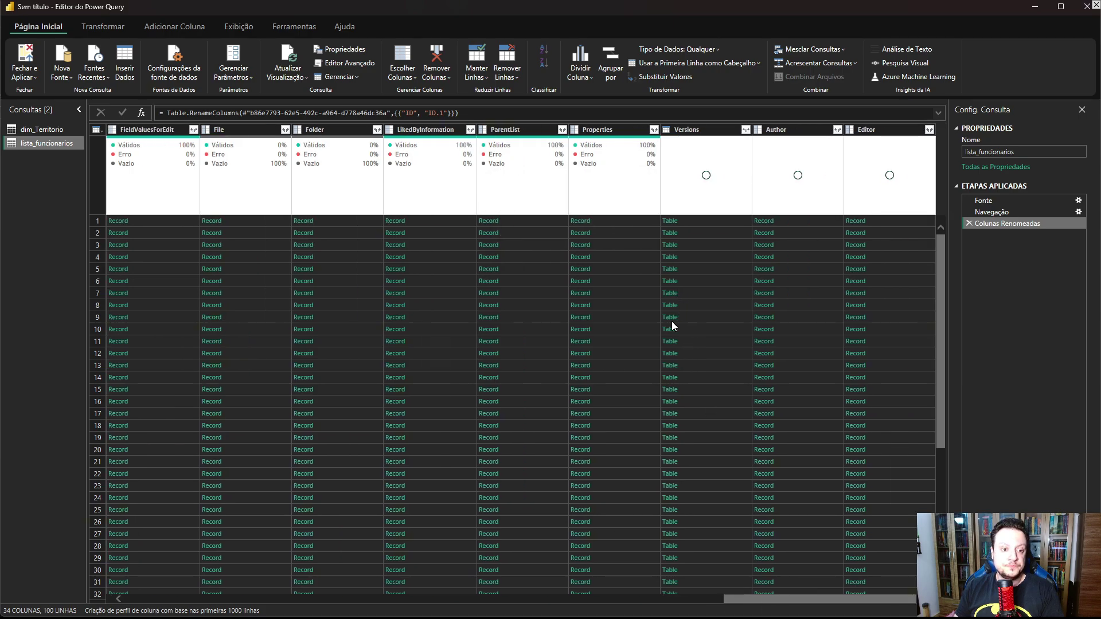
{"action": "left_click", "coordinate": [745, 130]}
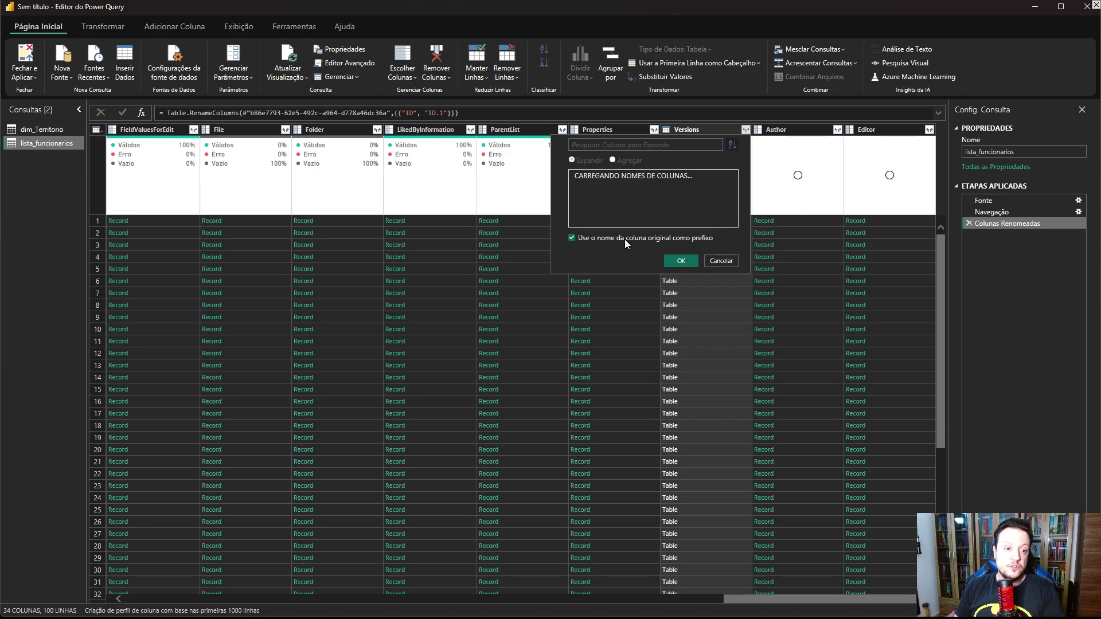
{"action": "left_click", "coordinate": [718, 262]}
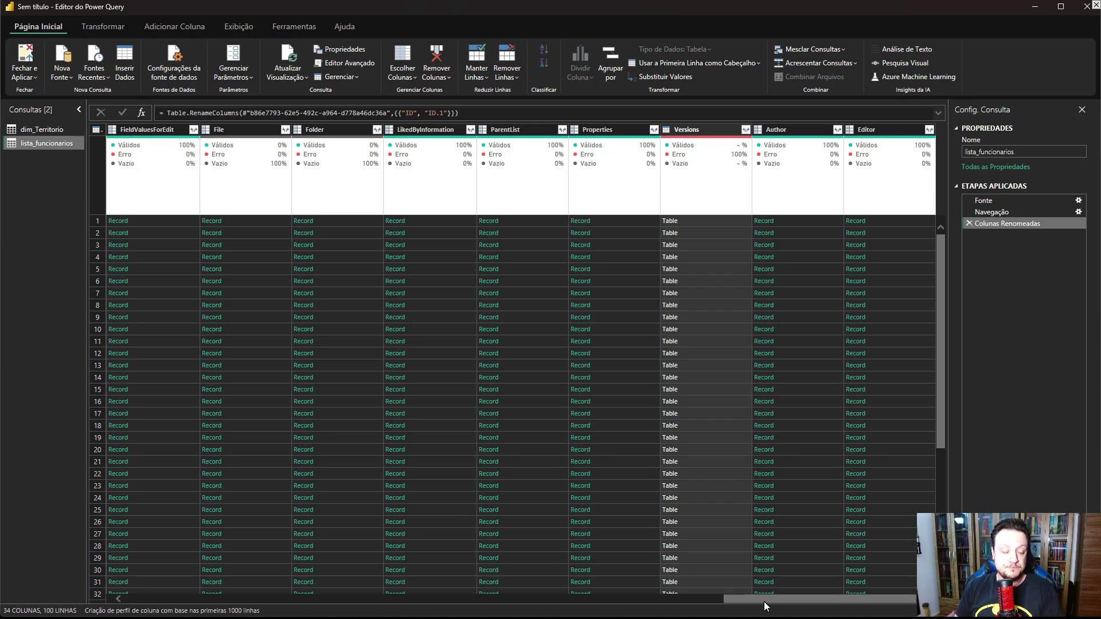
Step: Keep only the Title, field_1 and field_2 columns in the lista_funcionarios query
{"action": "left_click_drag", "start_coordinate": [764, 599], "coordinate": [119, 486]}
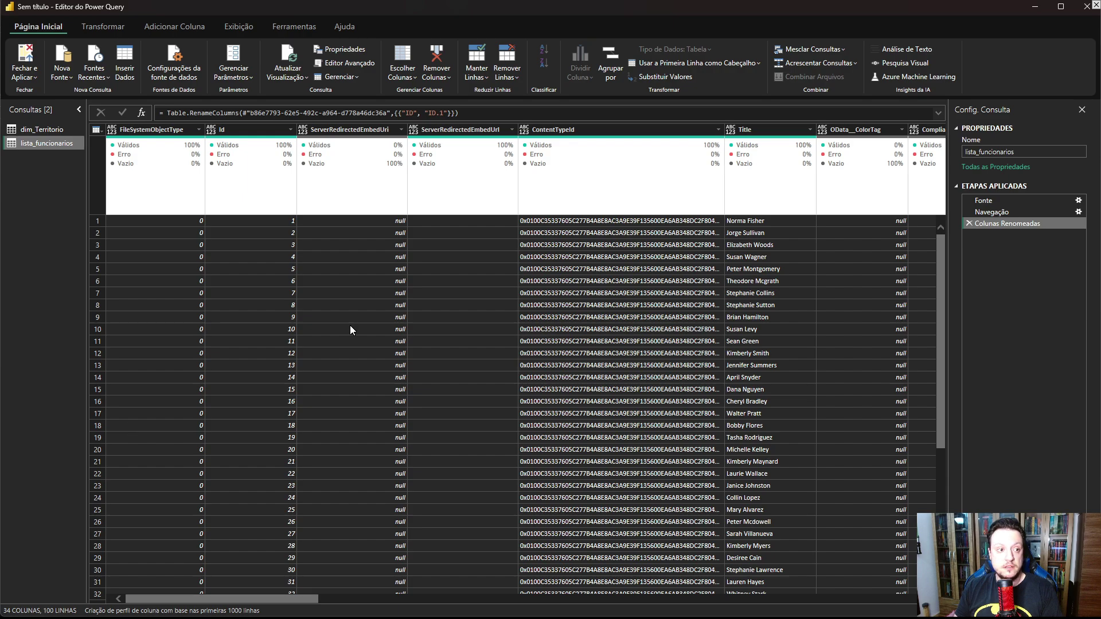
{"action": "left_click", "coordinate": [402, 60]}
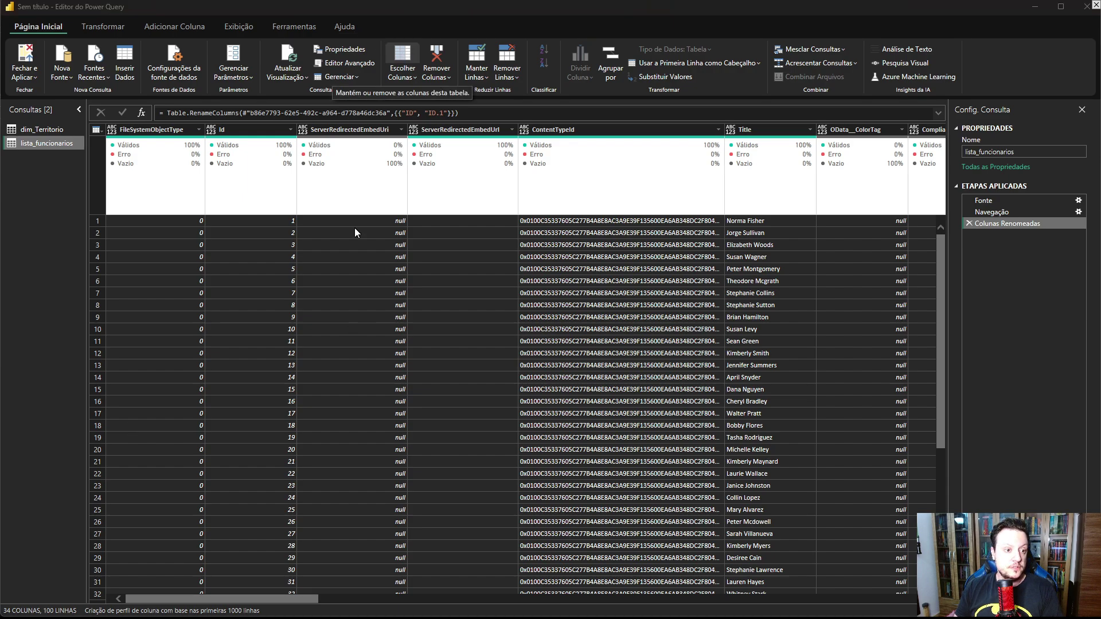
{"action": "left_click", "coordinate": [559, 207]}
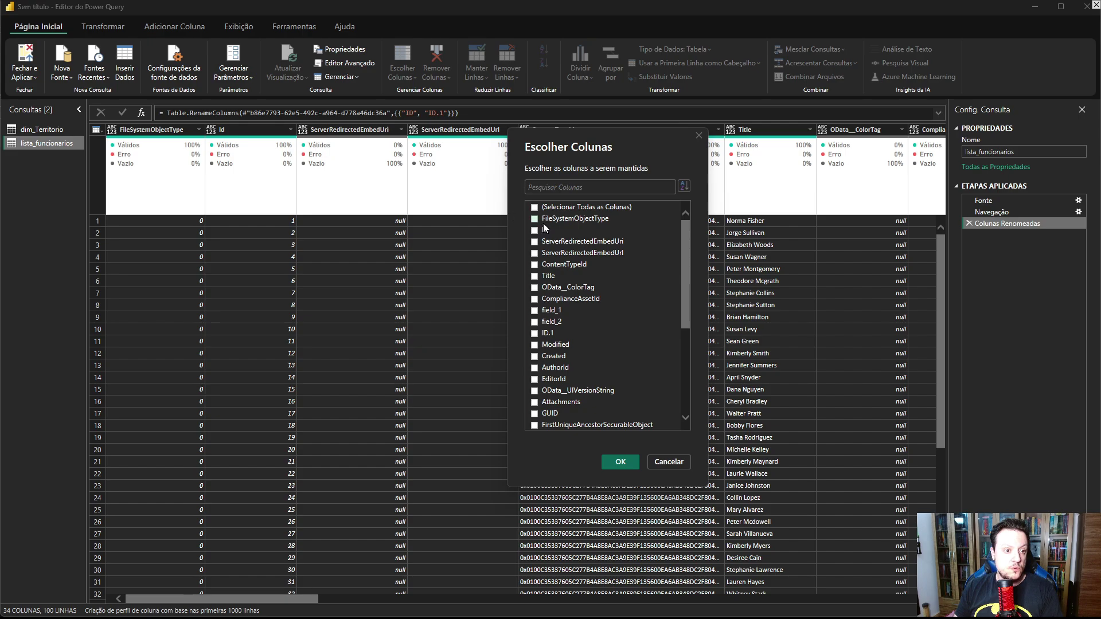
{"action": "left_click", "coordinate": [535, 275]}
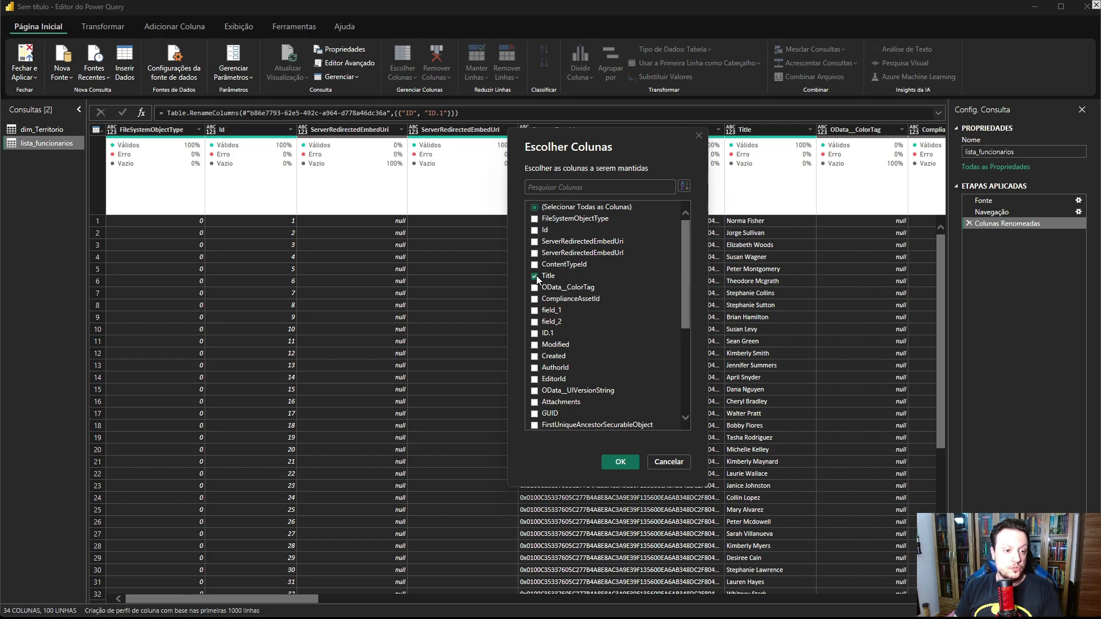
{"action": "left_click", "coordinate": [535, 321]}
{"action": "left_click", "coordinate": [608, 462]}
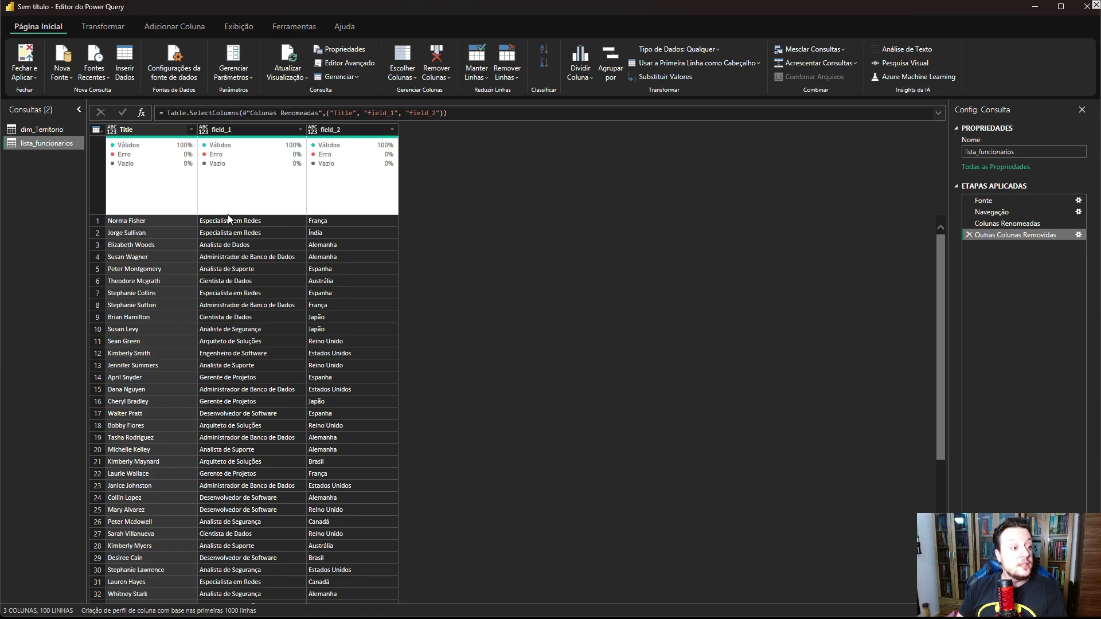
Step: Rename the Title column to Nome, field_1 to Cargo and field_2 to País
{"action": "left_click", "coordinate": [127, 131]}
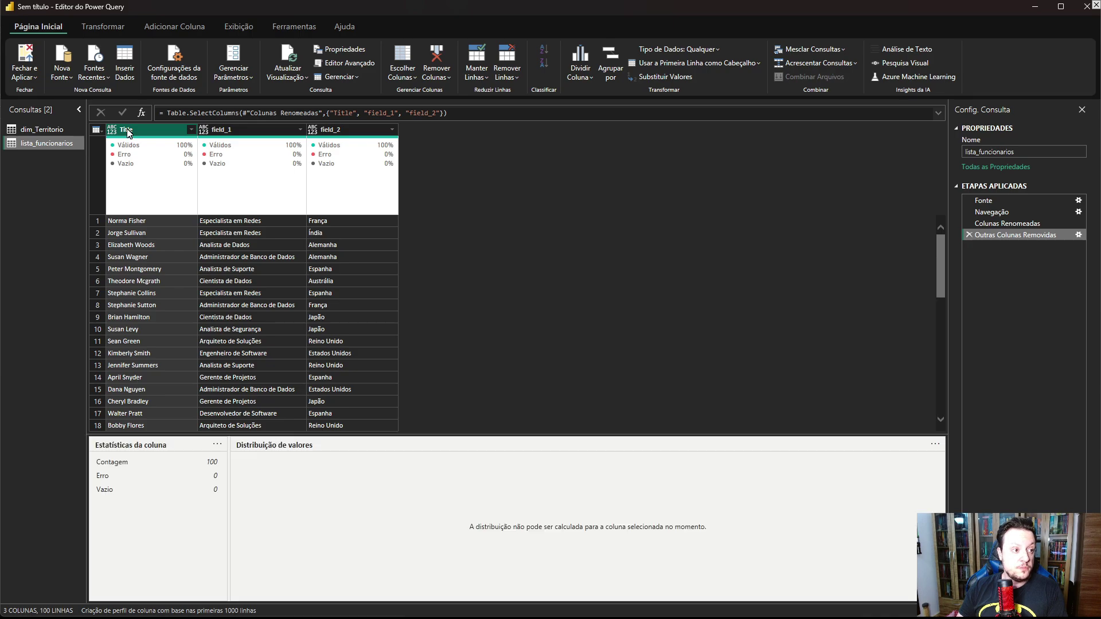
{"action": "double_click", "coordinate": [127, 130]}
{"action": "type", "text": "Nome"}
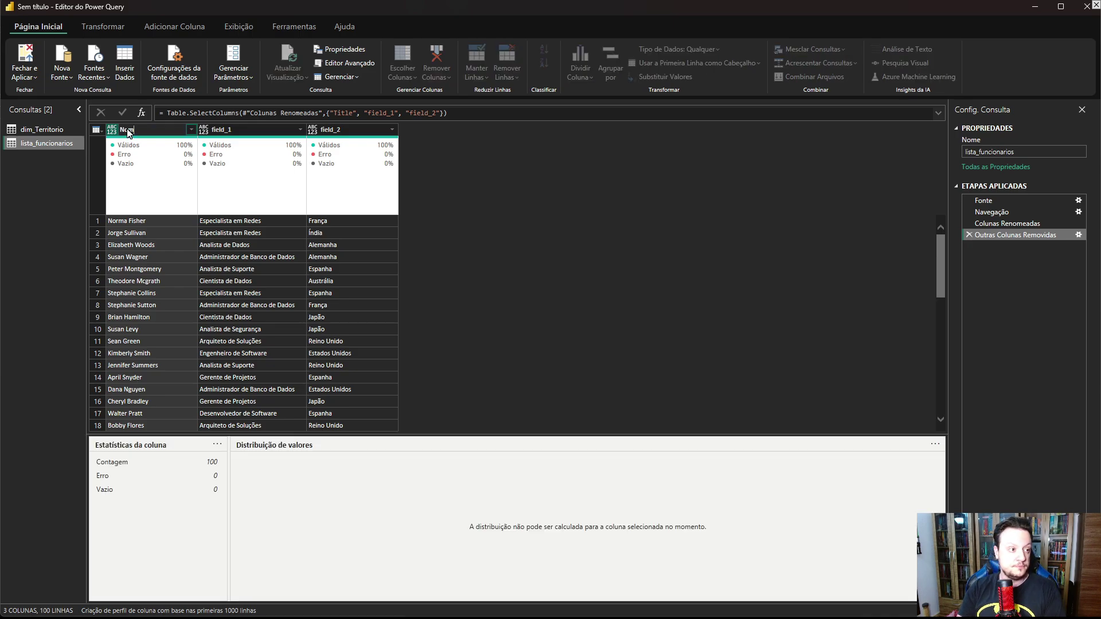
{"action": "key", "text": "Return"}
{"action": "left_click", "coordinate": [235, 132]}
{"action": "double_click", "coordinate": [235, 132]}
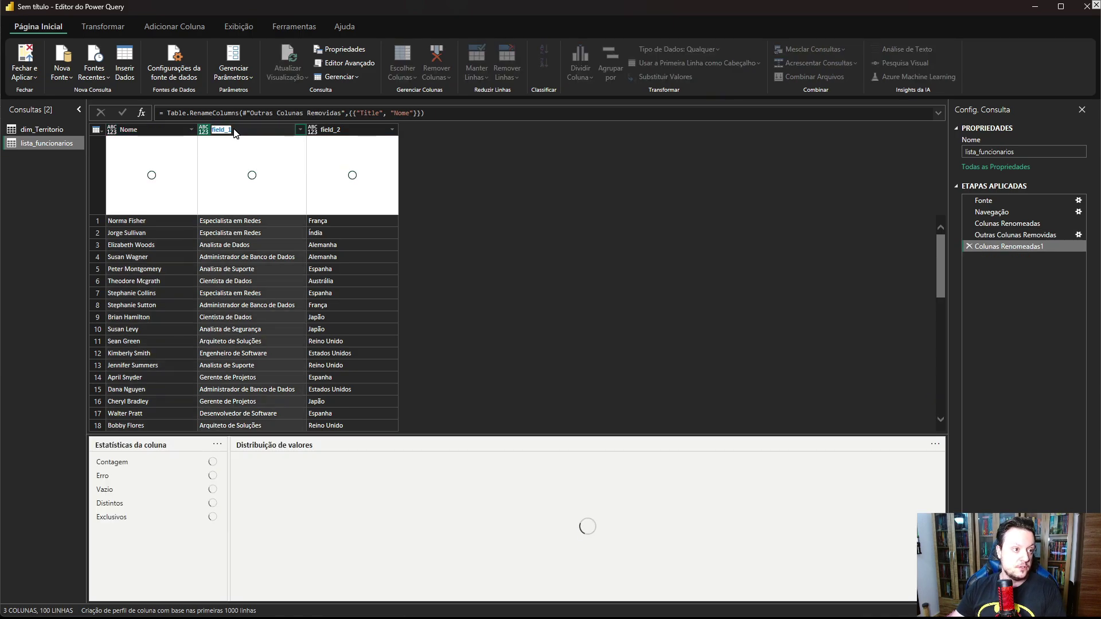
{"action": "type", "text": "Cargo"}
{"action": "key", "text": "Return"}
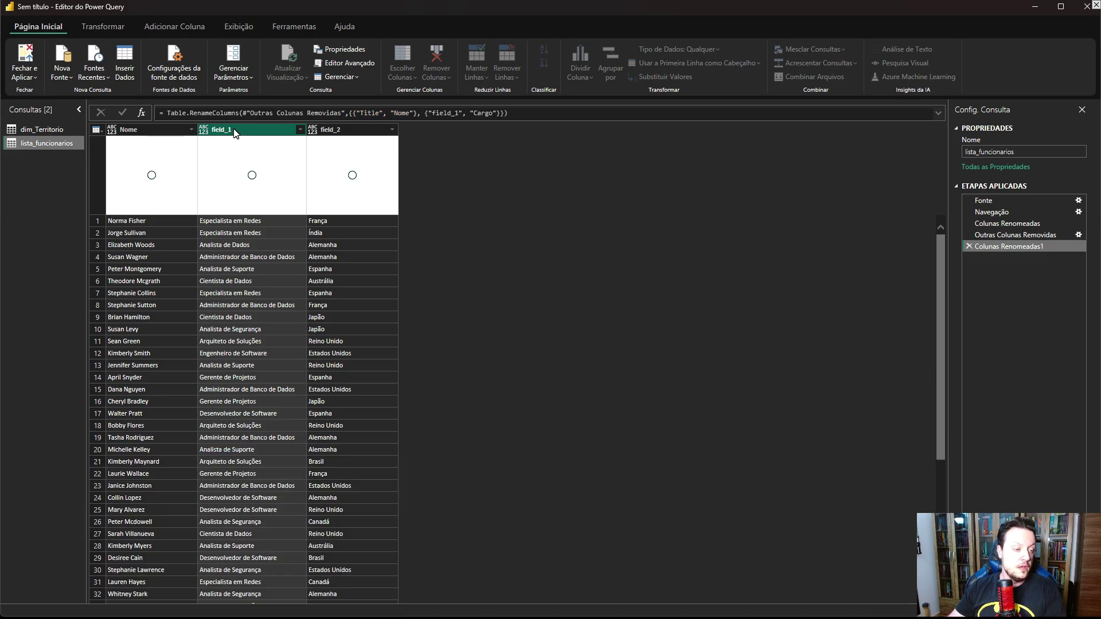
{"action": "left_click", "coordinate": [342, 134]}
{"action": "double_click", "coordinate": [343, 134]}
{"action": "type", "text": "País"}
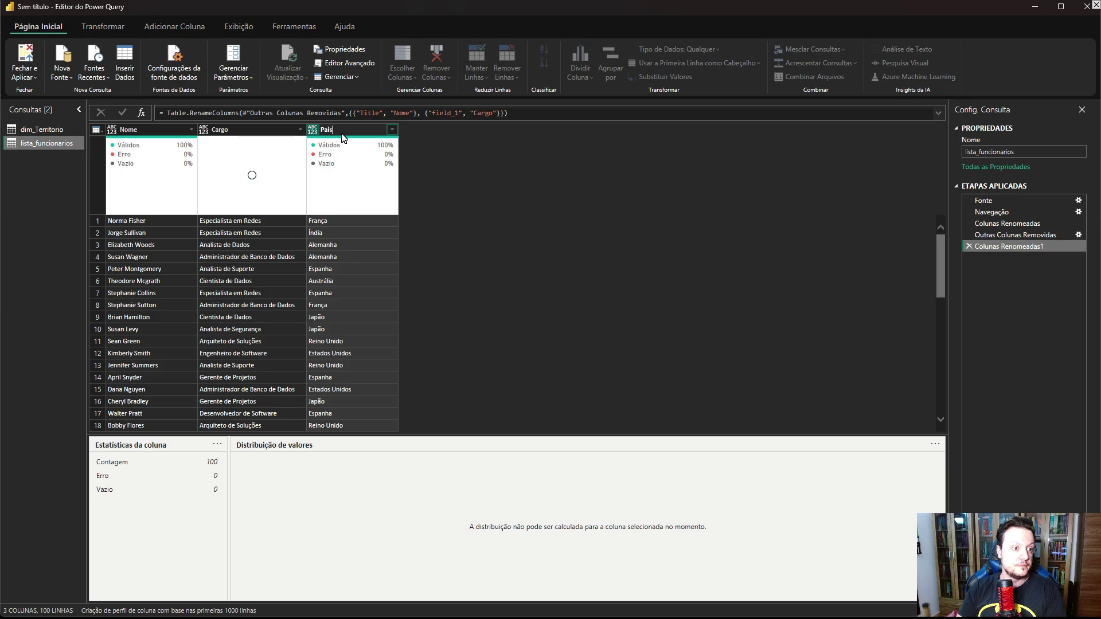
{"action": "key", "text": "Return"}
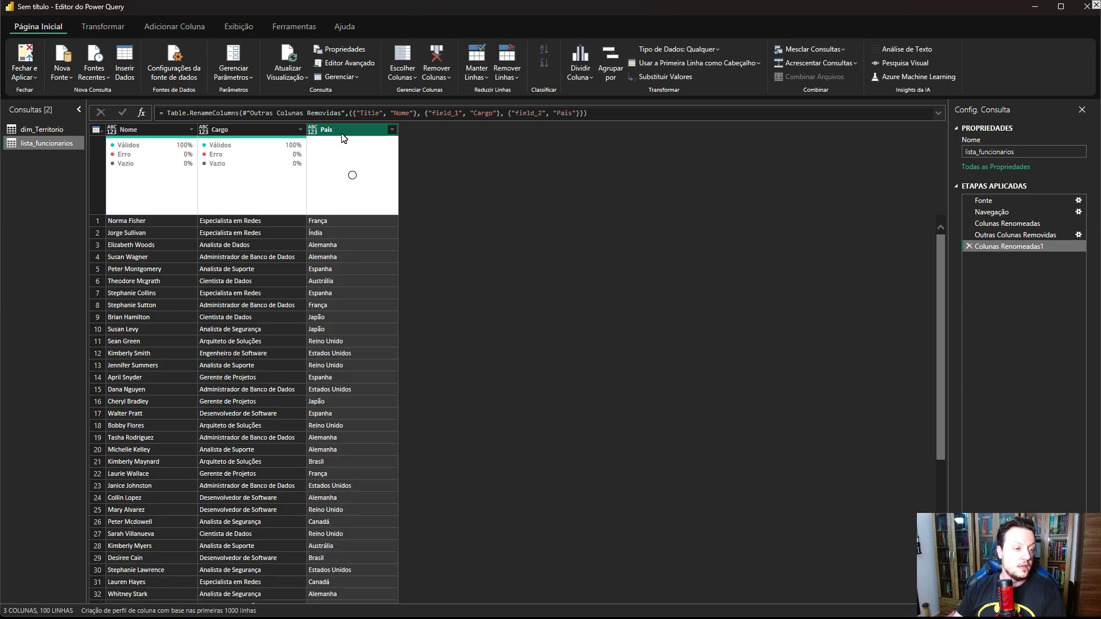
Step: Set the data type of the Nome, Cargo and País columns to Texto
{"action": "left_click", "coordinate": [150, 129]}
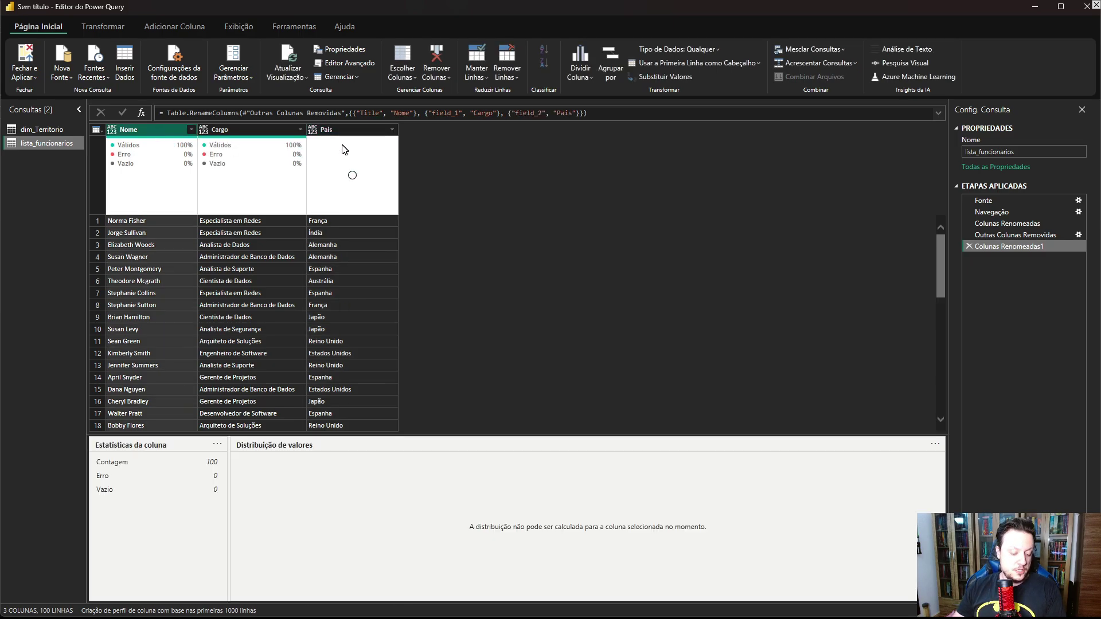
{"action": "left_click", "coordinate": [346, 131]}
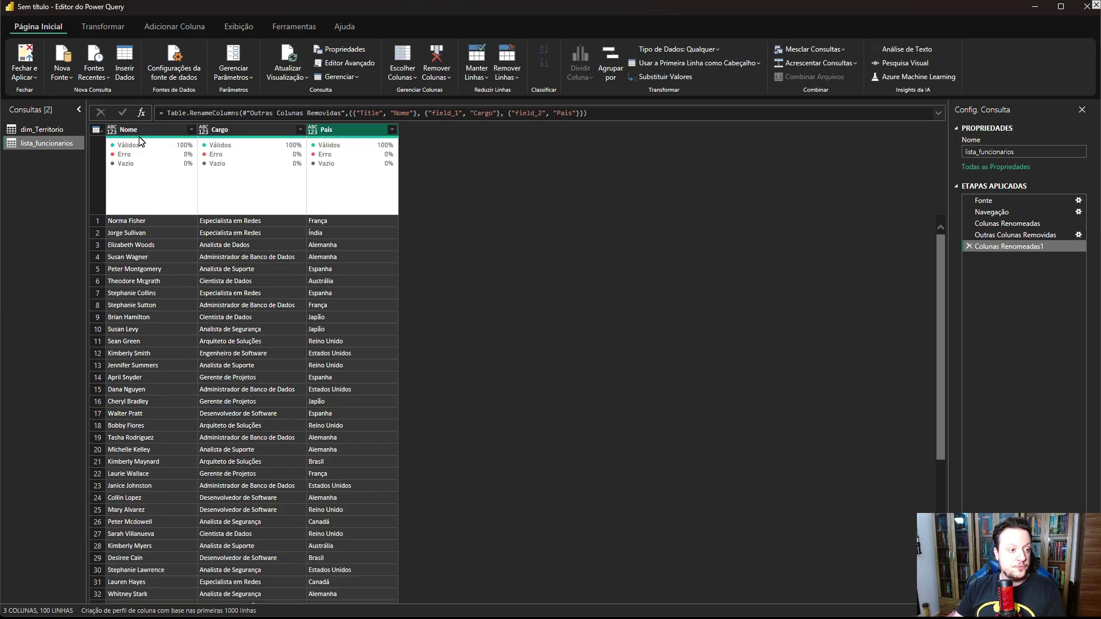
{"action": "left_click", "coordinate": [678, 49]}
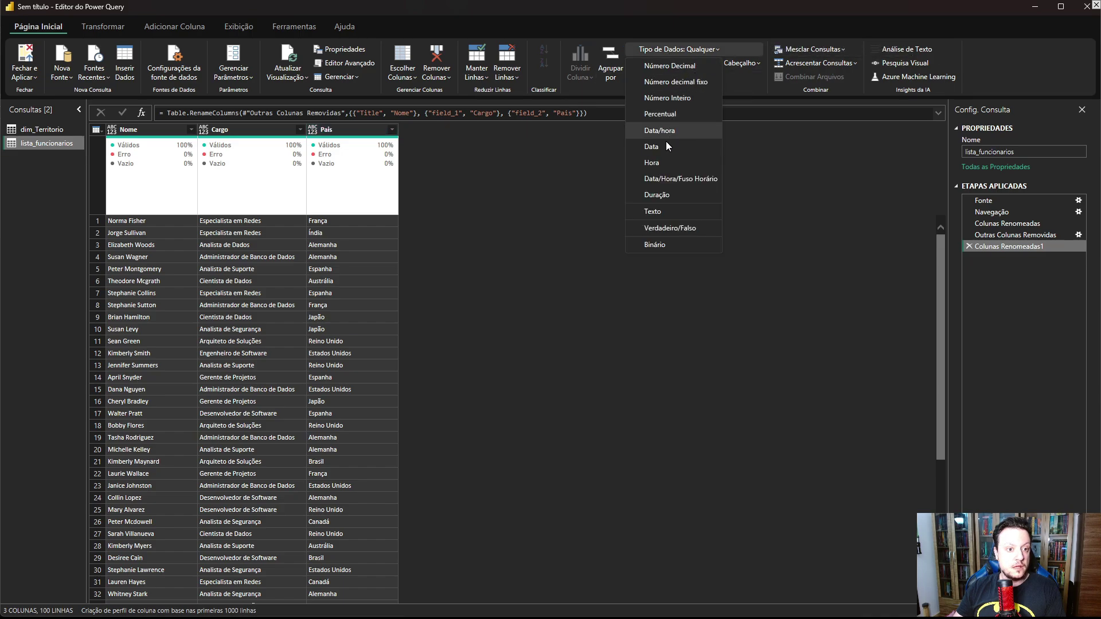
{"action": "left_click", "coordinate": [654, 210]}
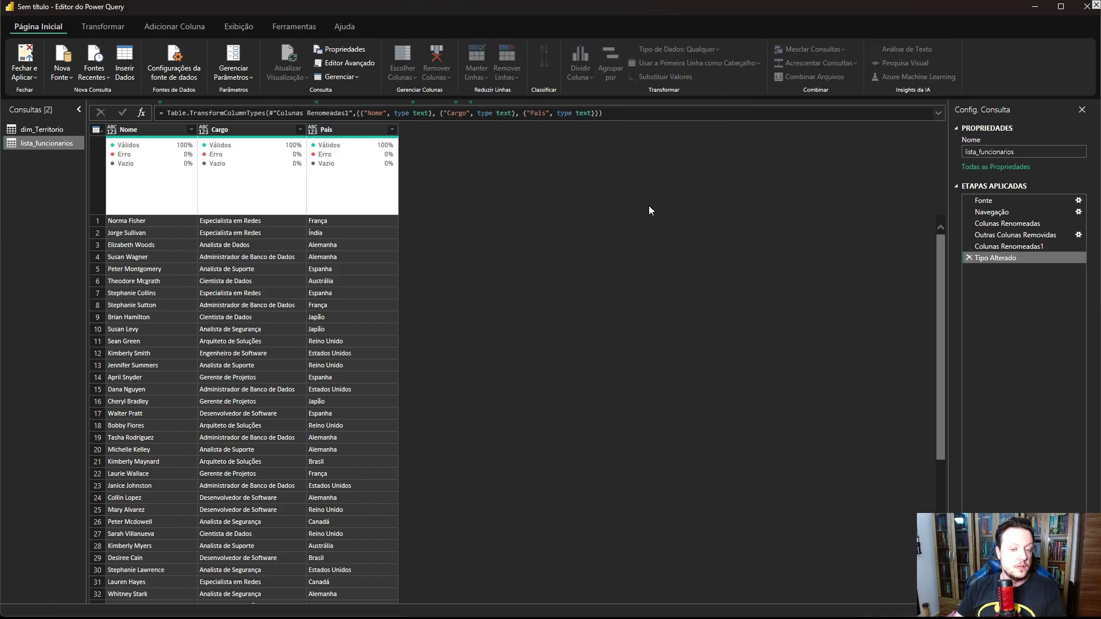
Step: Rename the lista_funcionarios query as dim_lista_funcionarios
{"action": "left_click", "coordinate": [962, 153]}
{"action": "type", "text": "dim_"}
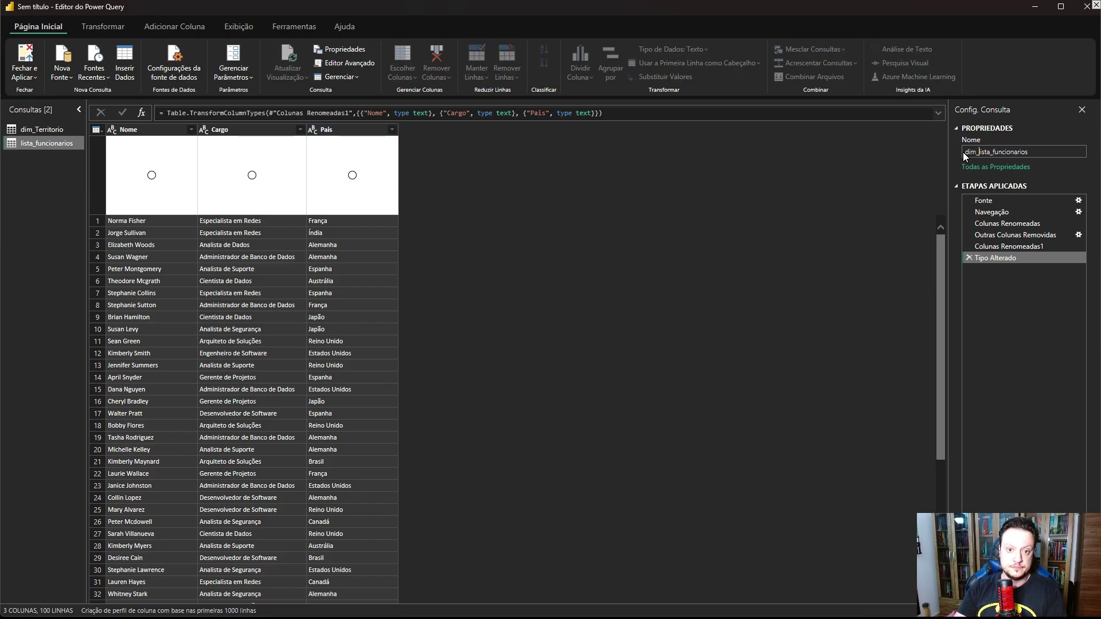
{"action": "key", "text": "Return"}
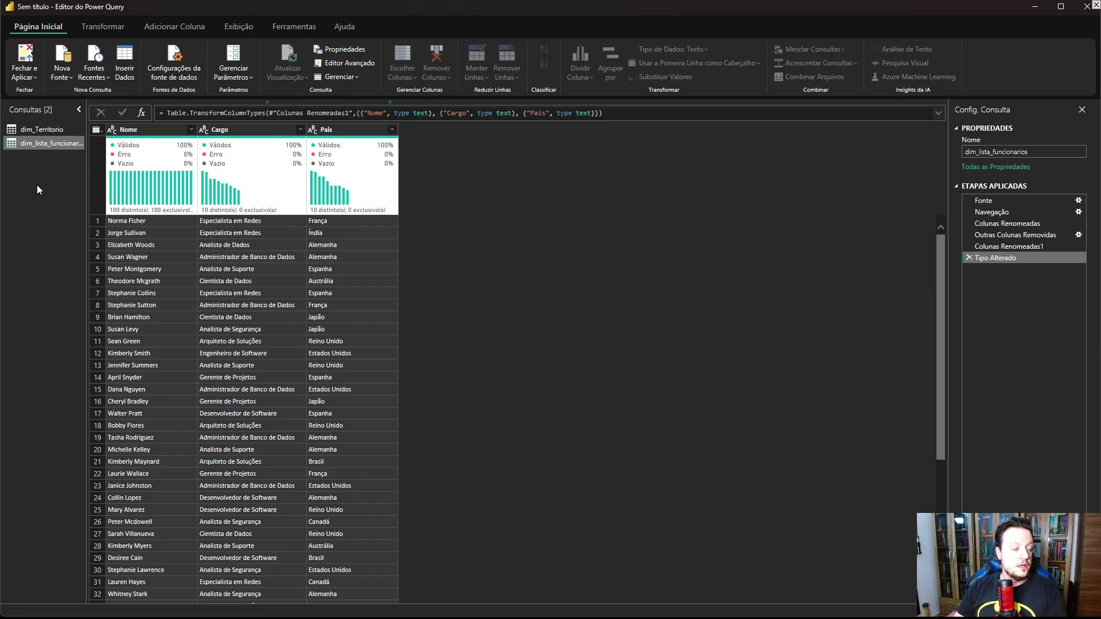
Step: Review the dim_Territorio and dim_lista_funcionarios queries, and apply the changes to load both into the Power BI model
{"action": "left_click", "coordinate": [29, 129]}
{"action": "left_click", "coordinate": [30, 144]}
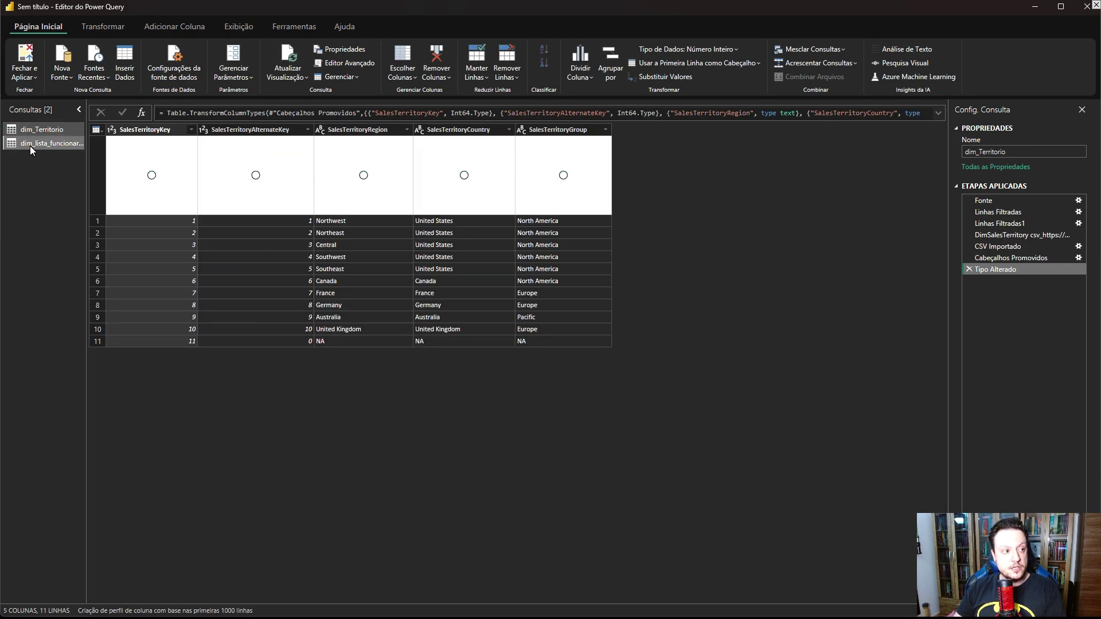
{"action": "left_click", "coordinate": [27, 49]}
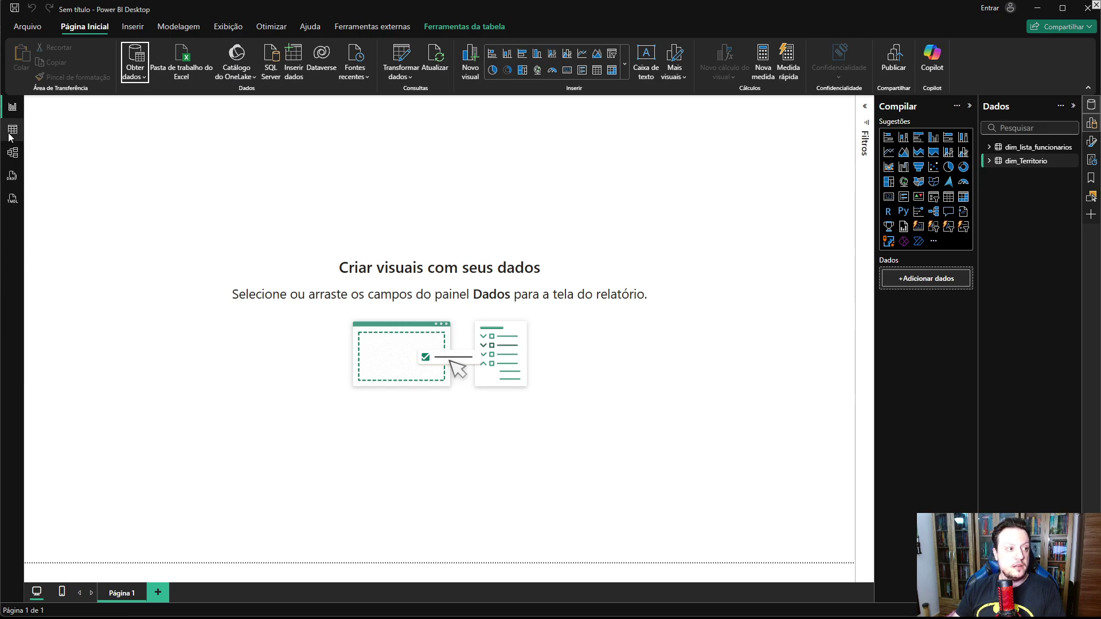
Step: Inspect the loaded rows of the dim_lista_funcionarios table in the table view and return to the report view
{"action": "left_click", "coordinate": [12, 130]}
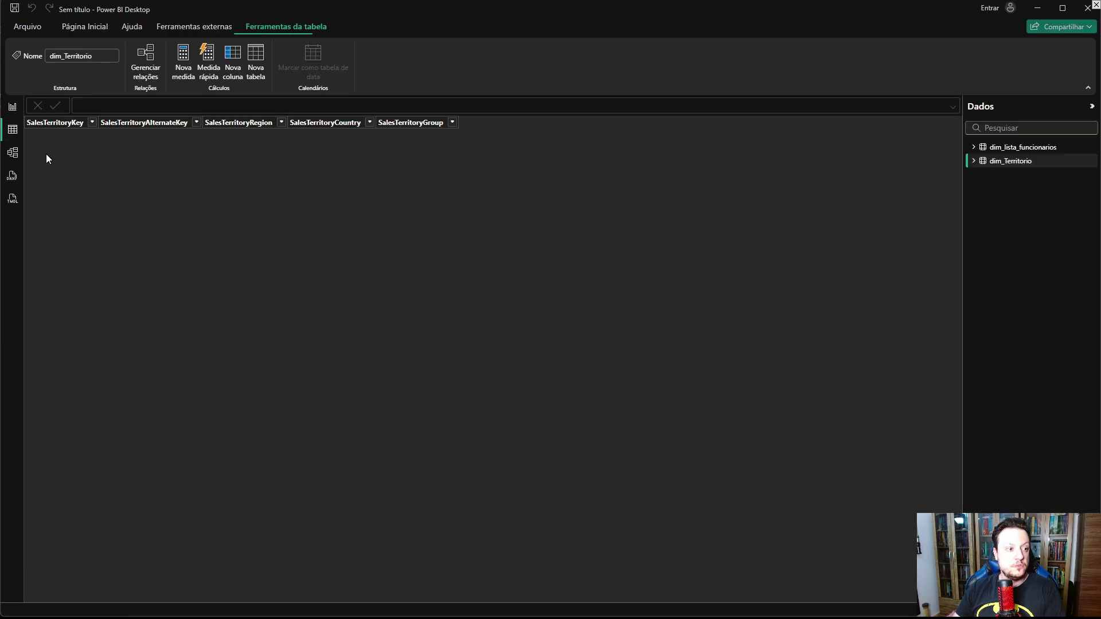
{"action": "left_click", "coordinate": [1019, 146]}
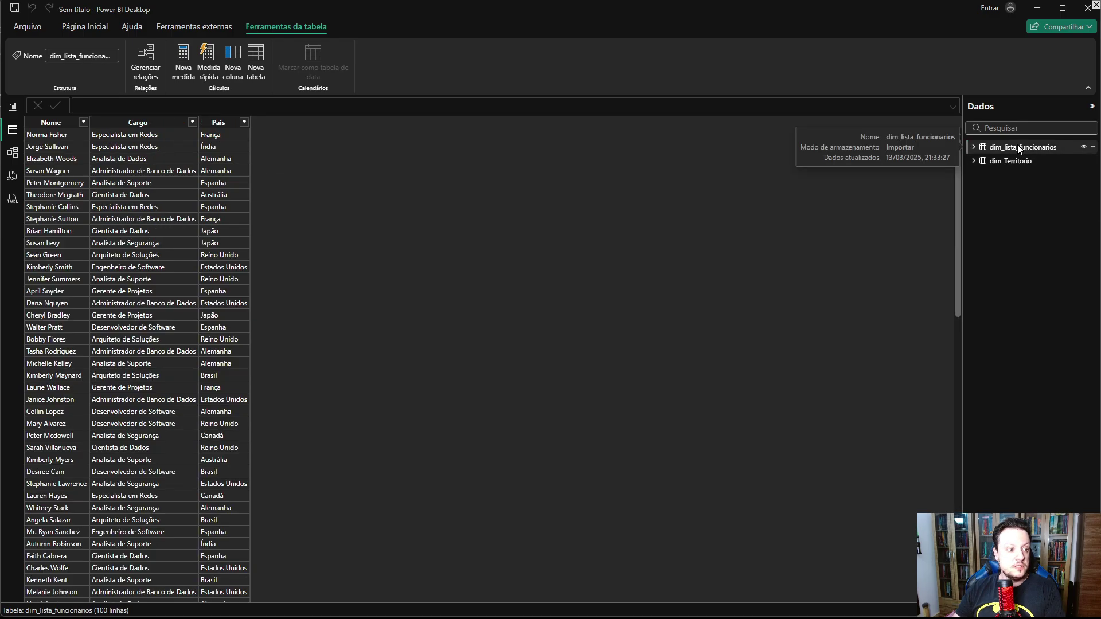
{"action": "left_click", "coordinate": [12, 107]}
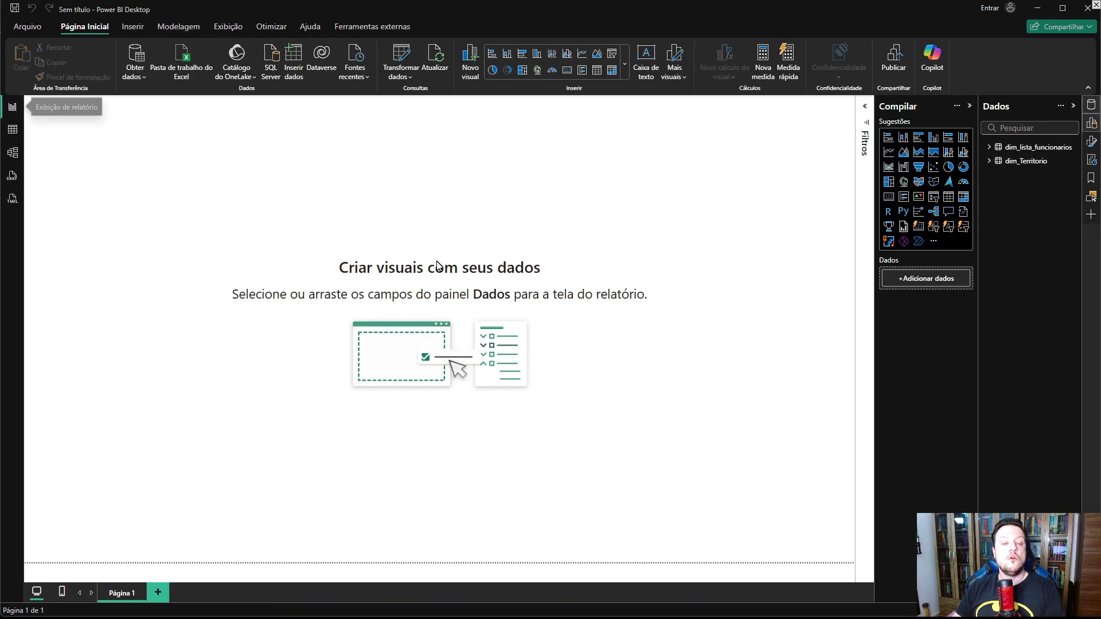